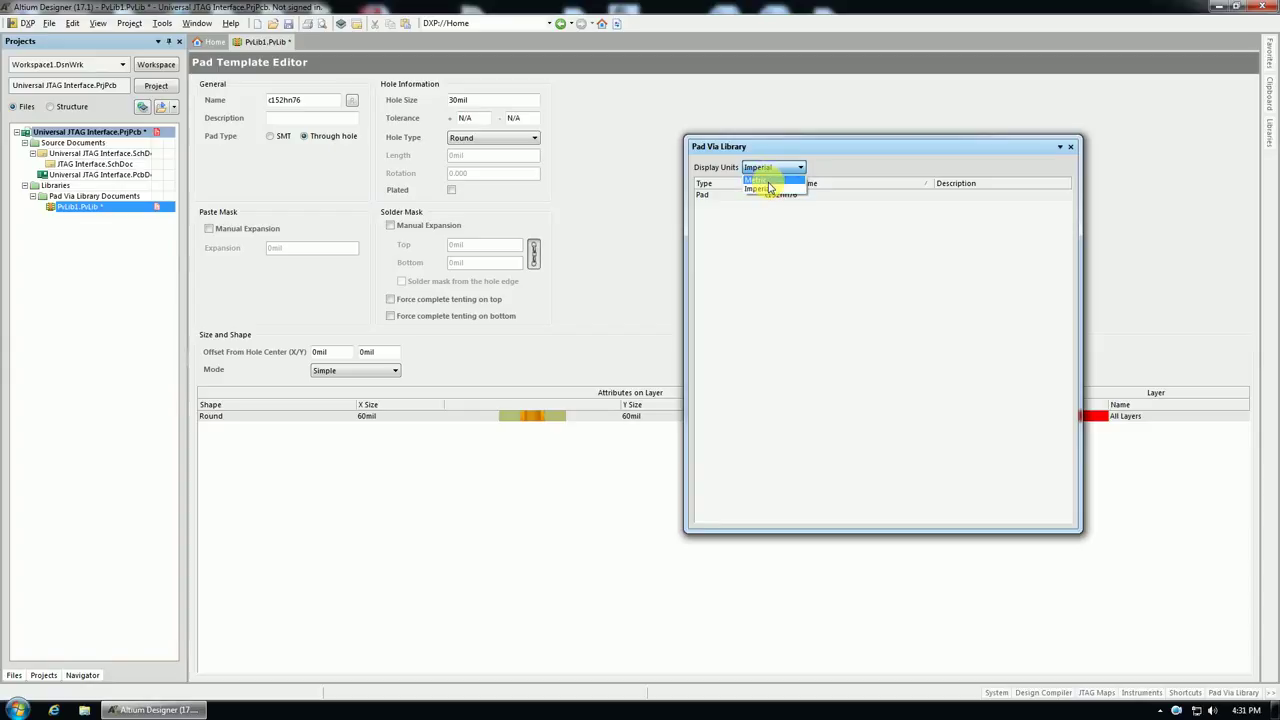
# Switch the library's display units to Metric and set the pad template's hole size to 0.4 mm
pyautogui.click(762, 180)
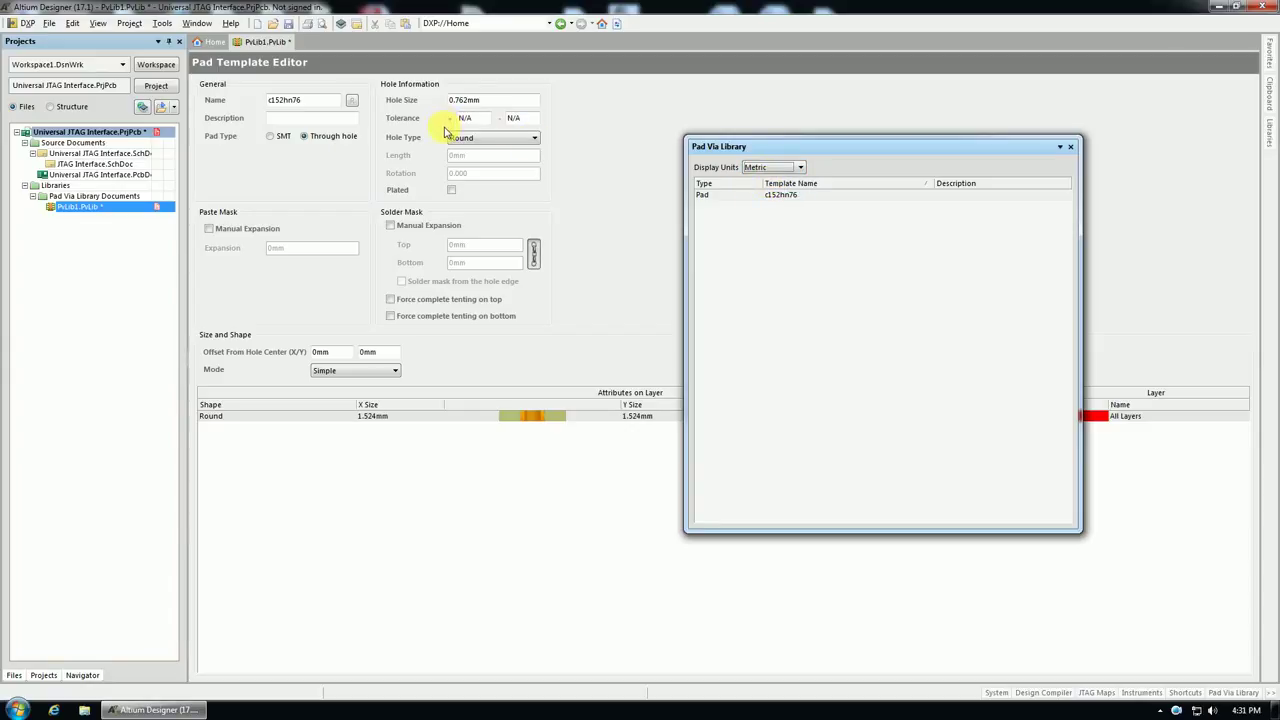
pyautogui.doubleClick(465, 100)
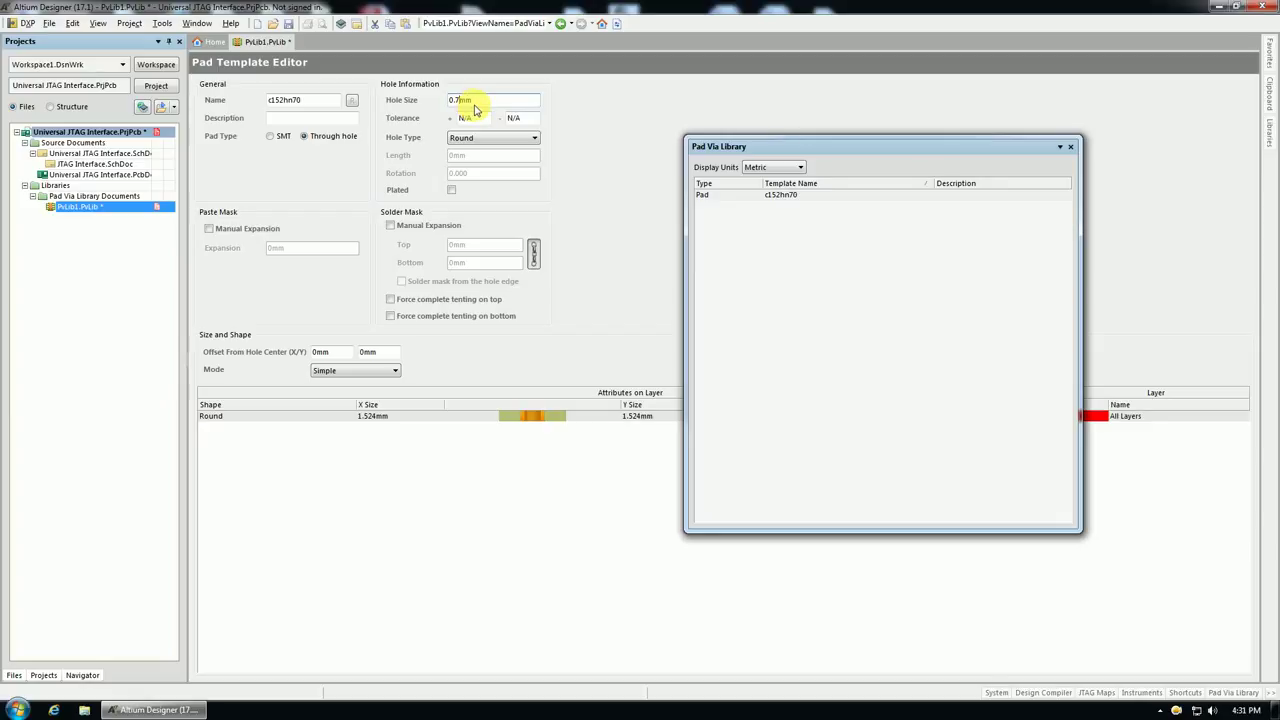
pyautogui.press('BackSpace')
pyautogui.write('4')
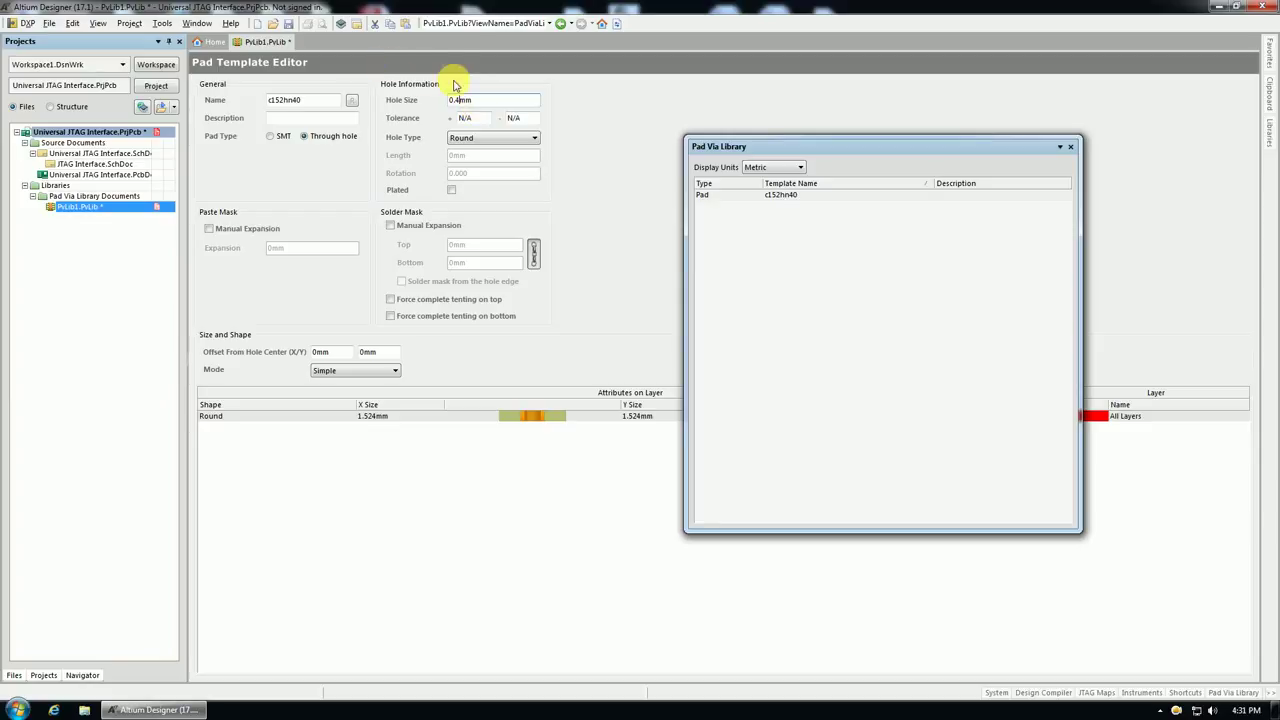
# Set the pad's hole tolerance to plus and minus 0.01 mm and make the hole plated
pyautogui.doubleClick(468, 118)
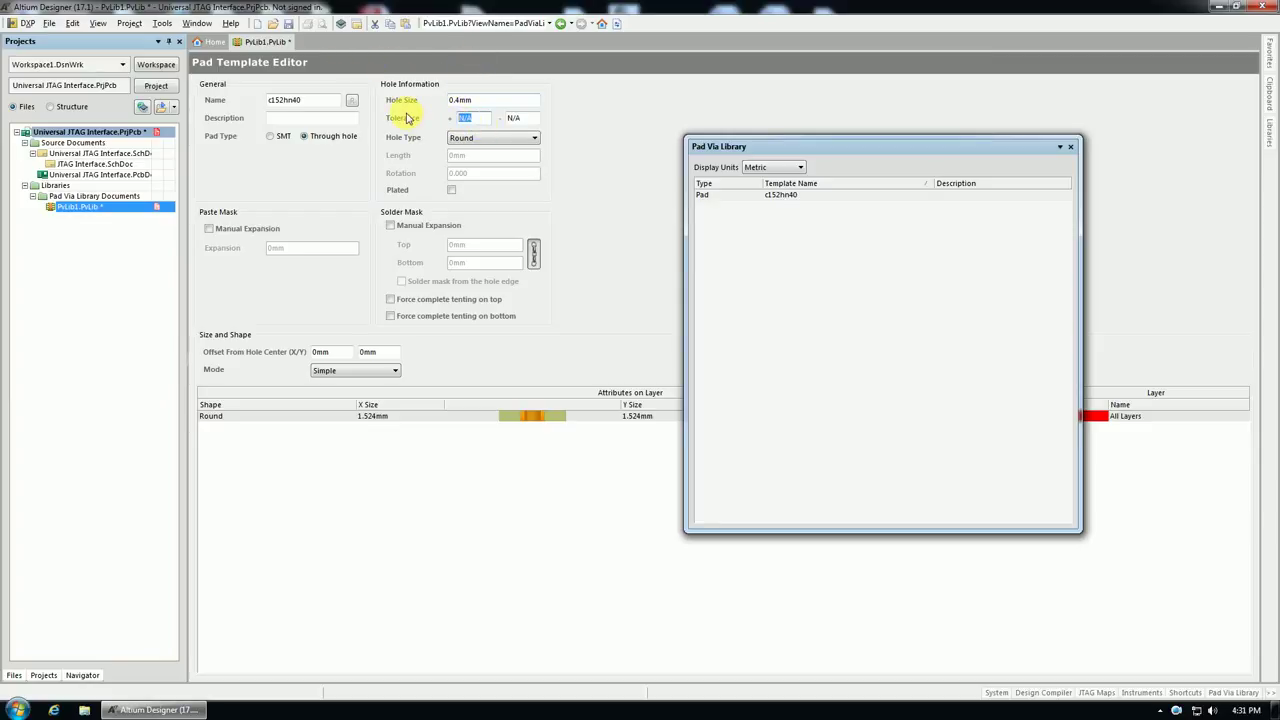
pyautogui.write('0.01')
pyautogui.press('Tab')
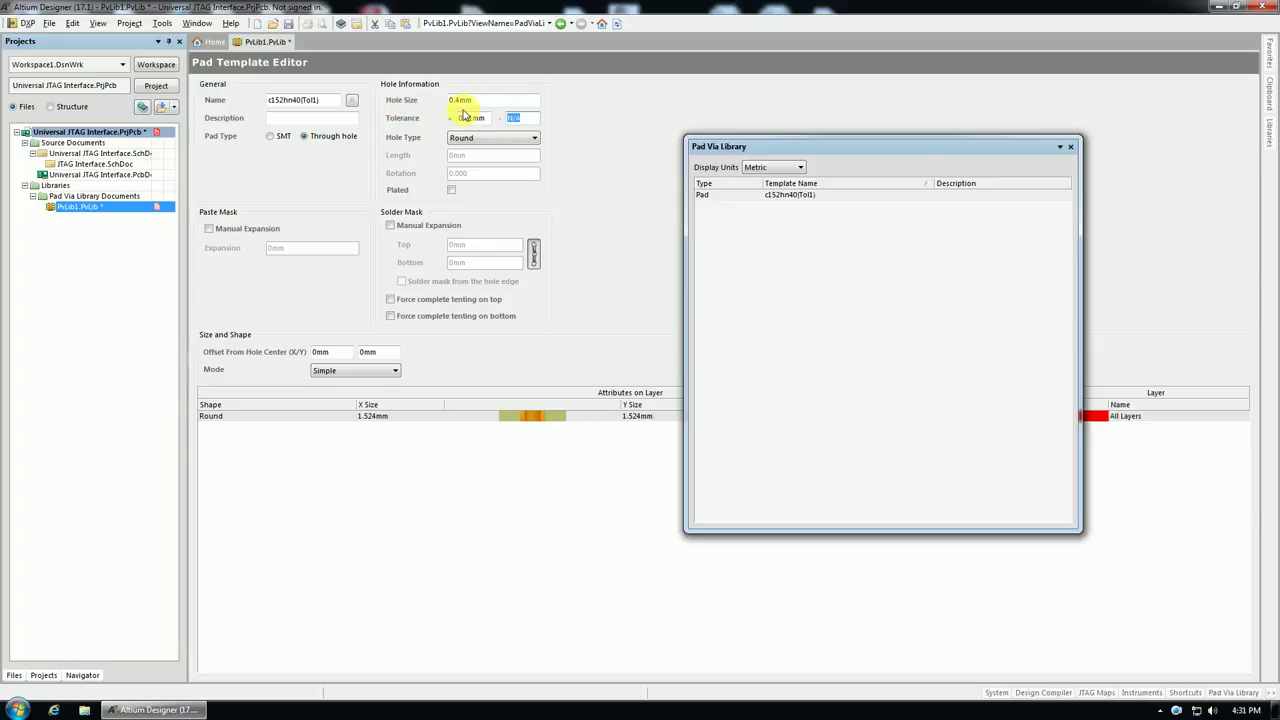
pyautogui.write('0.01')
pyautogui.click(451, 189)
# Enable manual solder mask expansion for the pad and set its top value to 0.01 mm
pyautogui.click(396, 227)
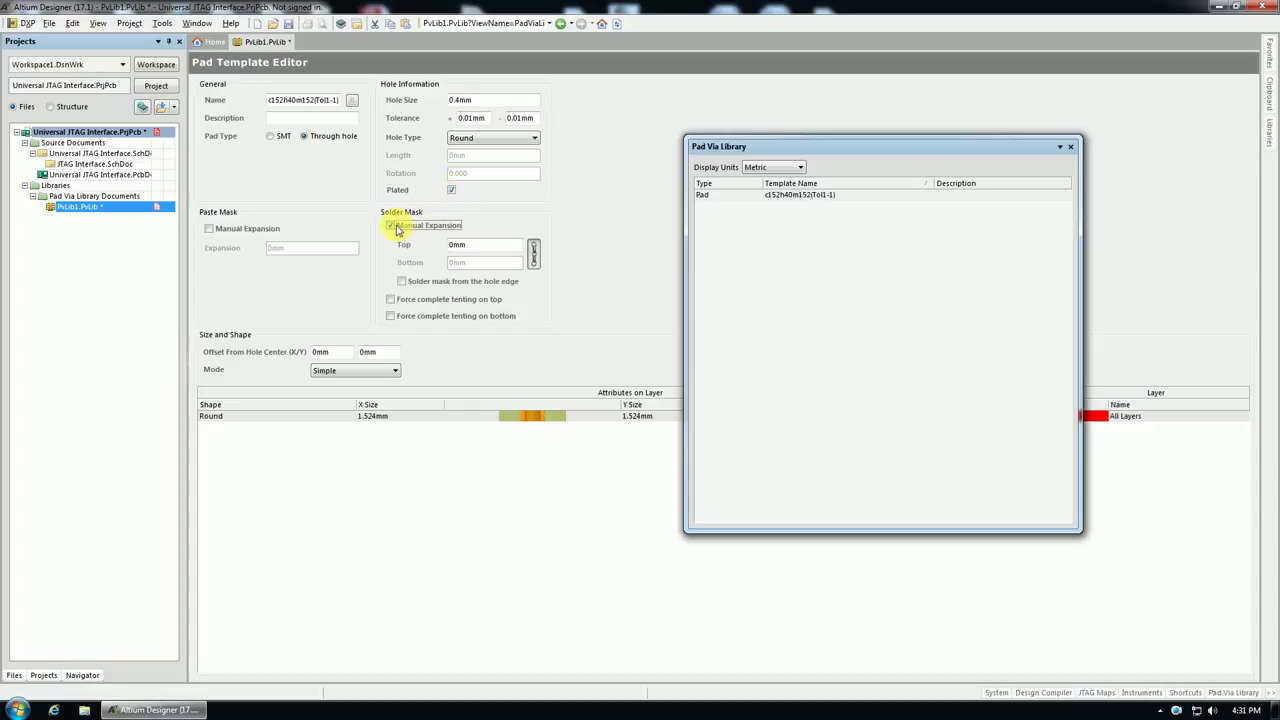
pyautogui.doubleClick(457, 245)
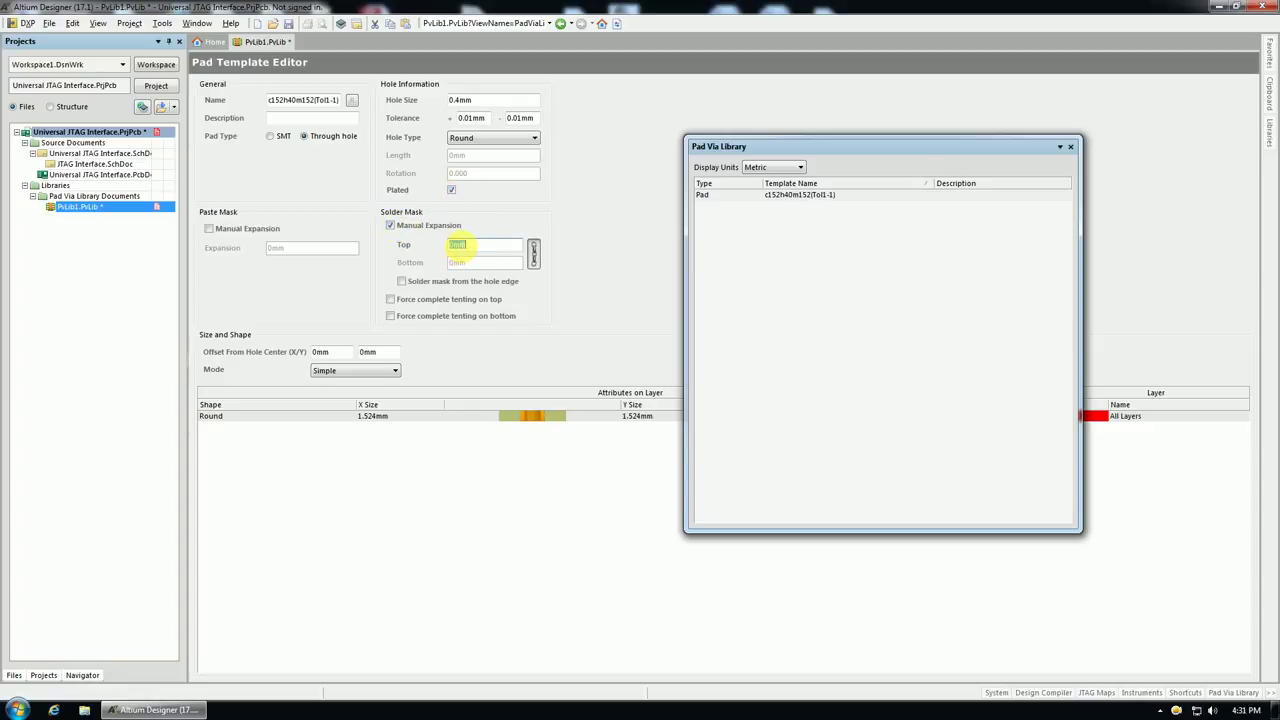
pyautogui.click(455, 249)
# Set the pad's X size to 0.7 mm and Y size to 0.4 mm, and enter the description "Test pad template"
pyautogui.click(383, 418)
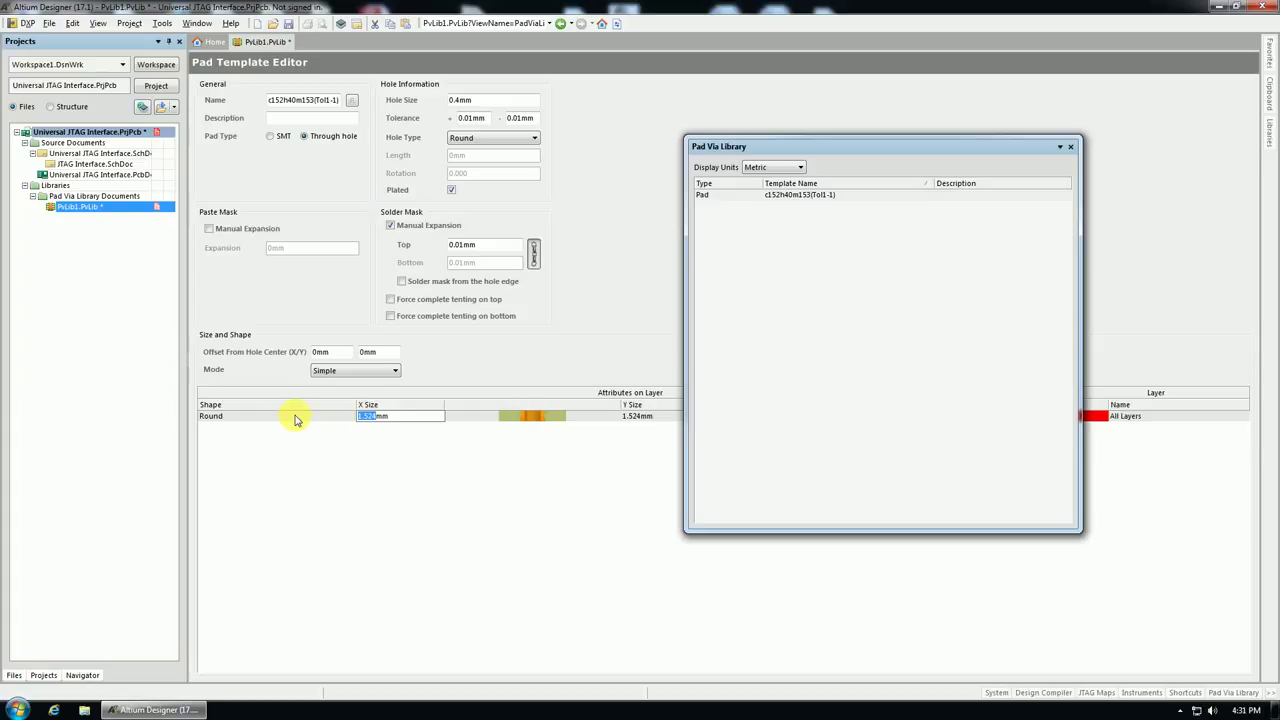
pyautogui.write('0.7')
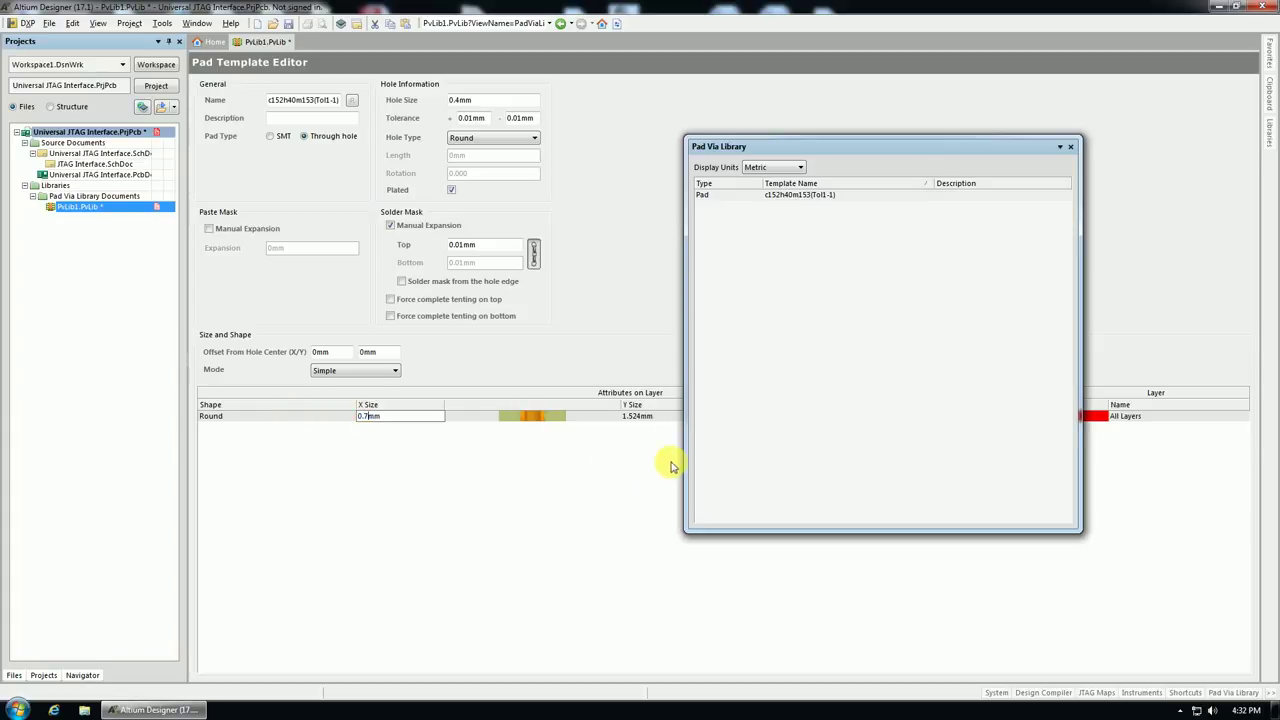
pyautogui.click(636, 417)
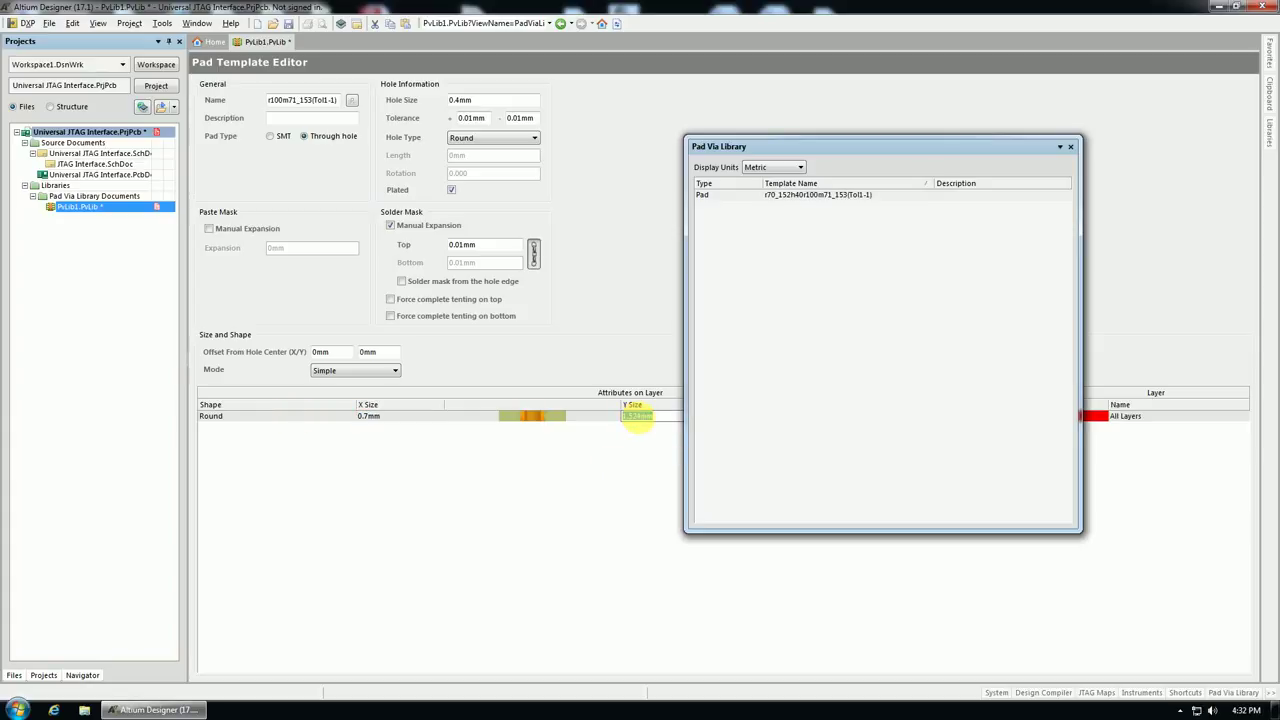
pyautogui.moveTo(642, 417); pyautogui.dragTo(598, 420)
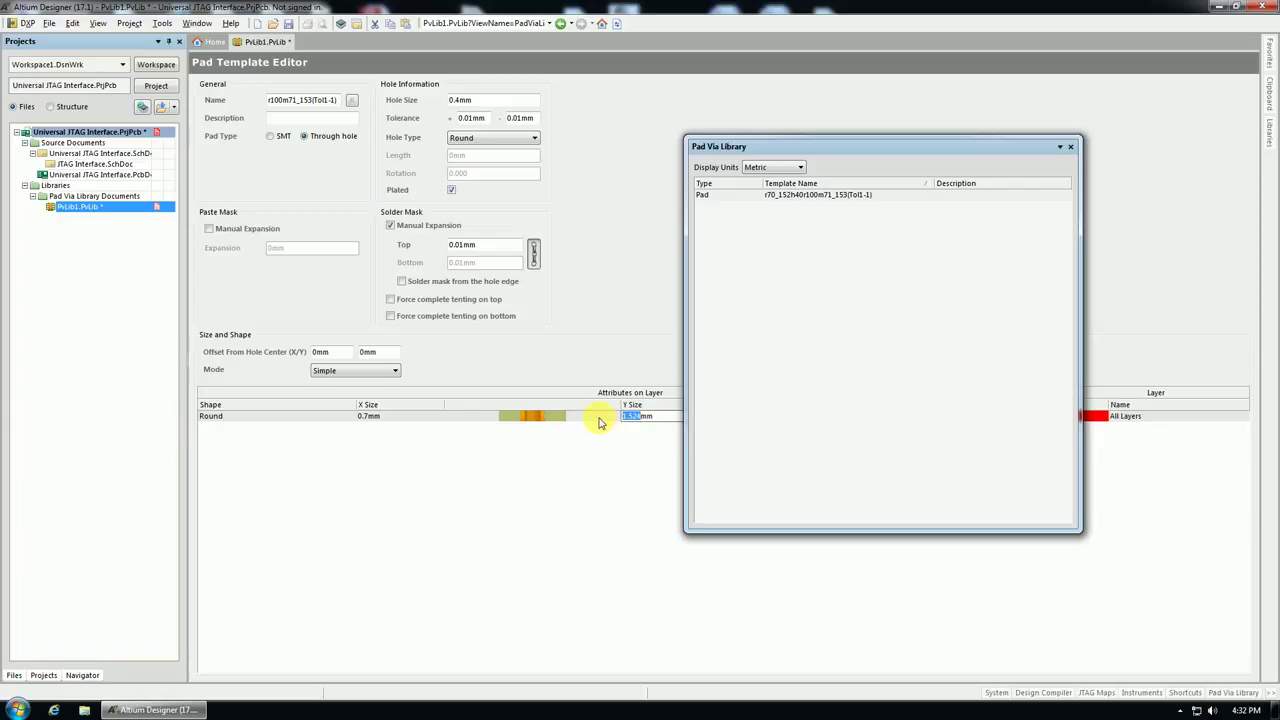
pyautogui.write('0')
pyautogui.click(274, 119)
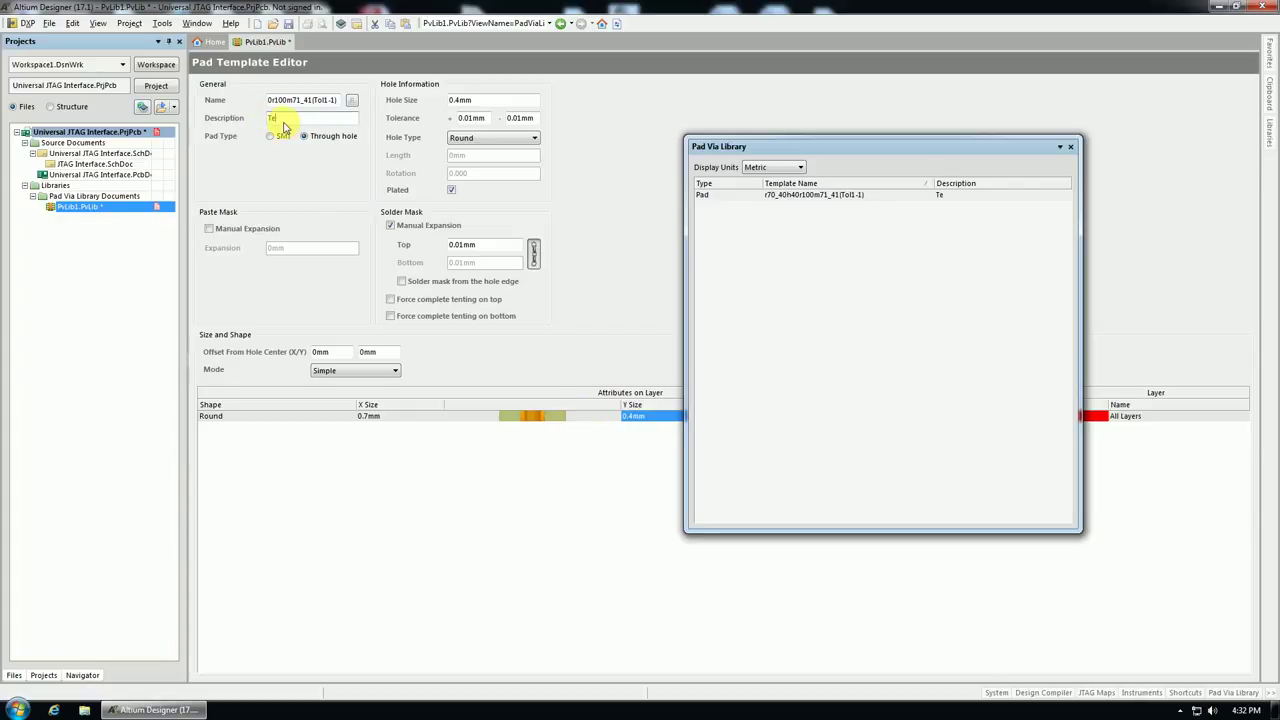
pyautogui.write('Test pad template')
# Add a second pad template with a 0.6 mm hole and the description "test pad template 2"
pyautogui.rightClick(703, 198)
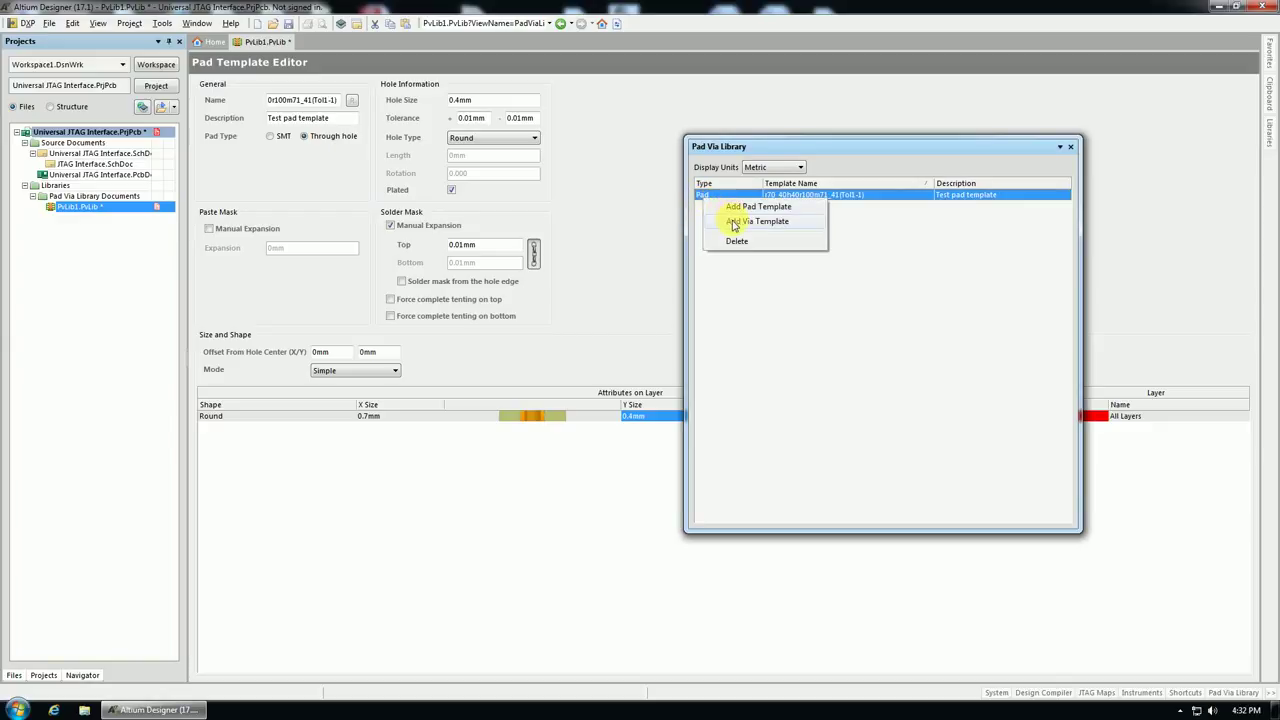
pyautogui.click(739, 207)
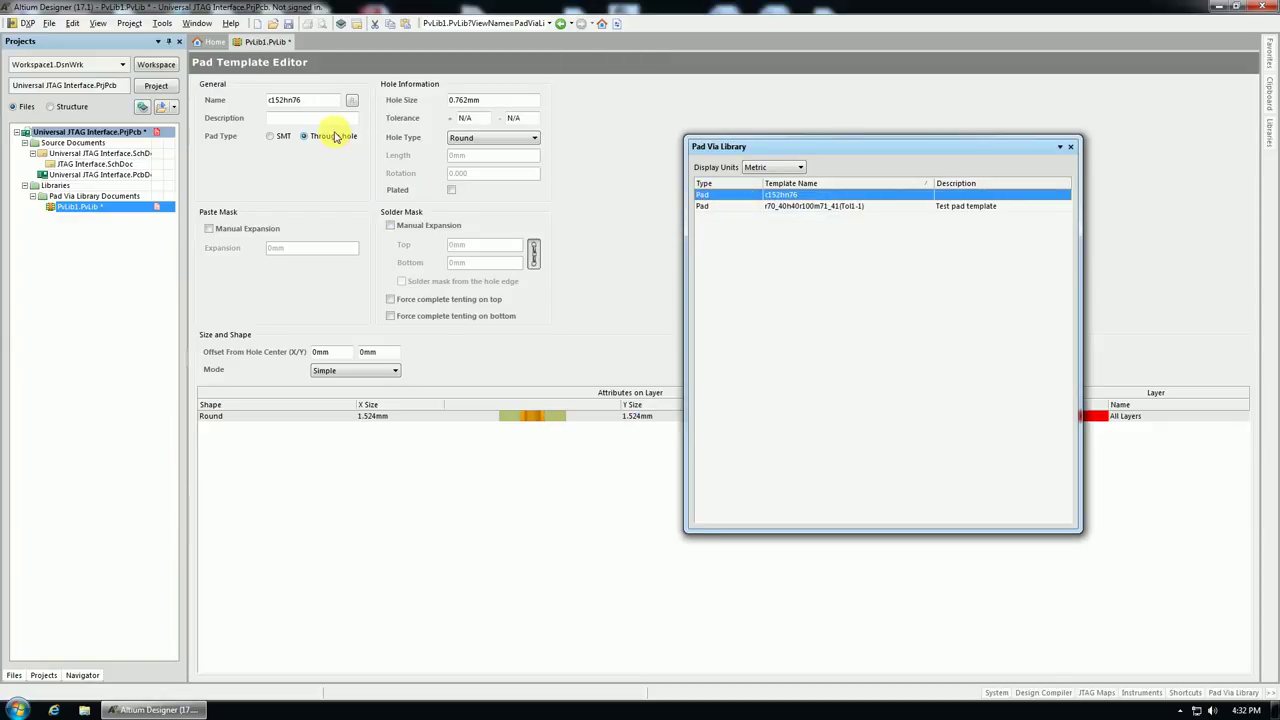
pyautogui.click(474, 100)
pyautogui.moveTo(470, 100); pyautogui.dragTo(456, 100)
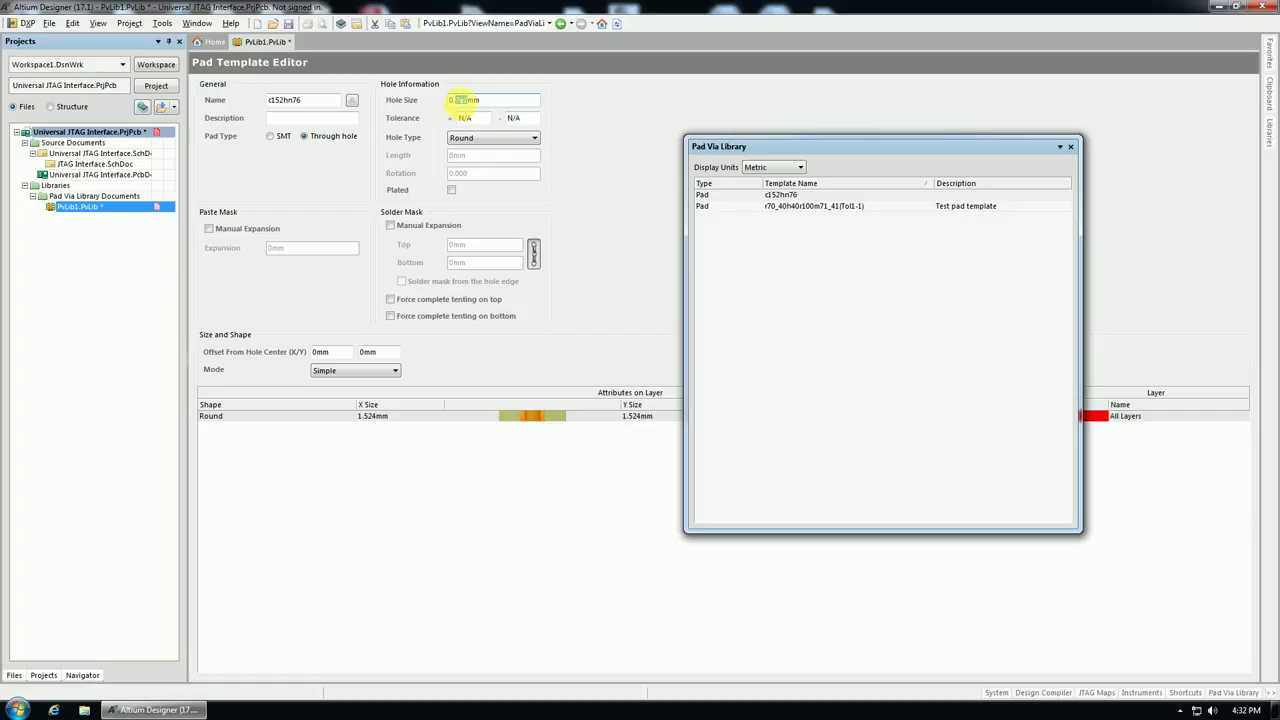
pyautogui.write('6')
pyautogui.click(306, 117)
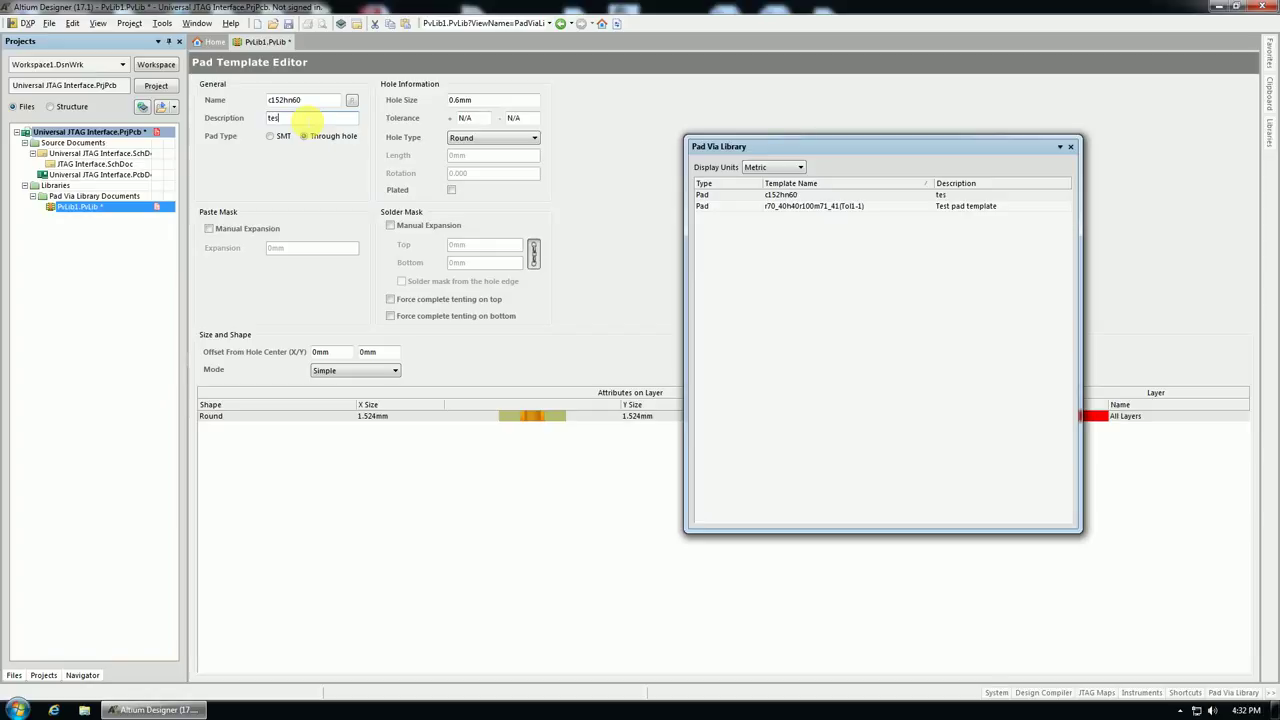
pyautogui.write('test pad template 2')
# Set the second pad template's X size to 0.8 mm and its Y size to 0.6 mm
pyautogui.click(370, 416)
pyautogui.click(372, 418)
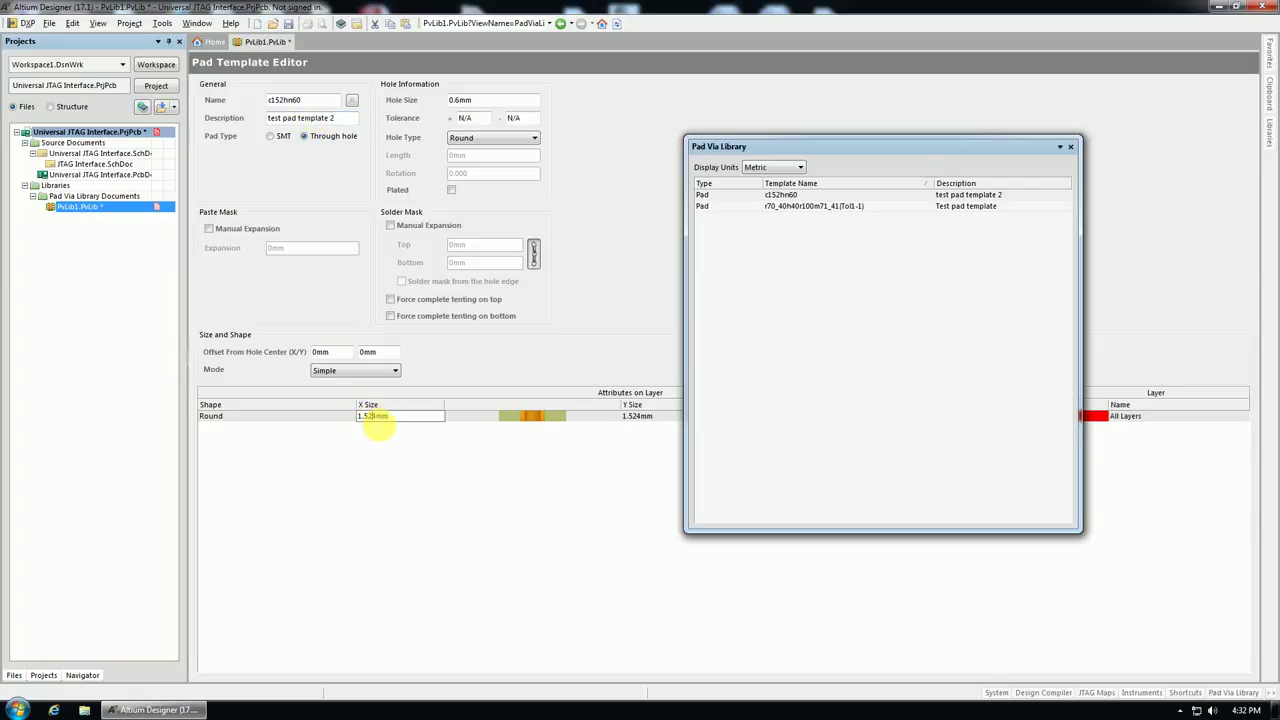
pyautogui.moveTo(377, 418); pyautogui.dragTo(347, 421)
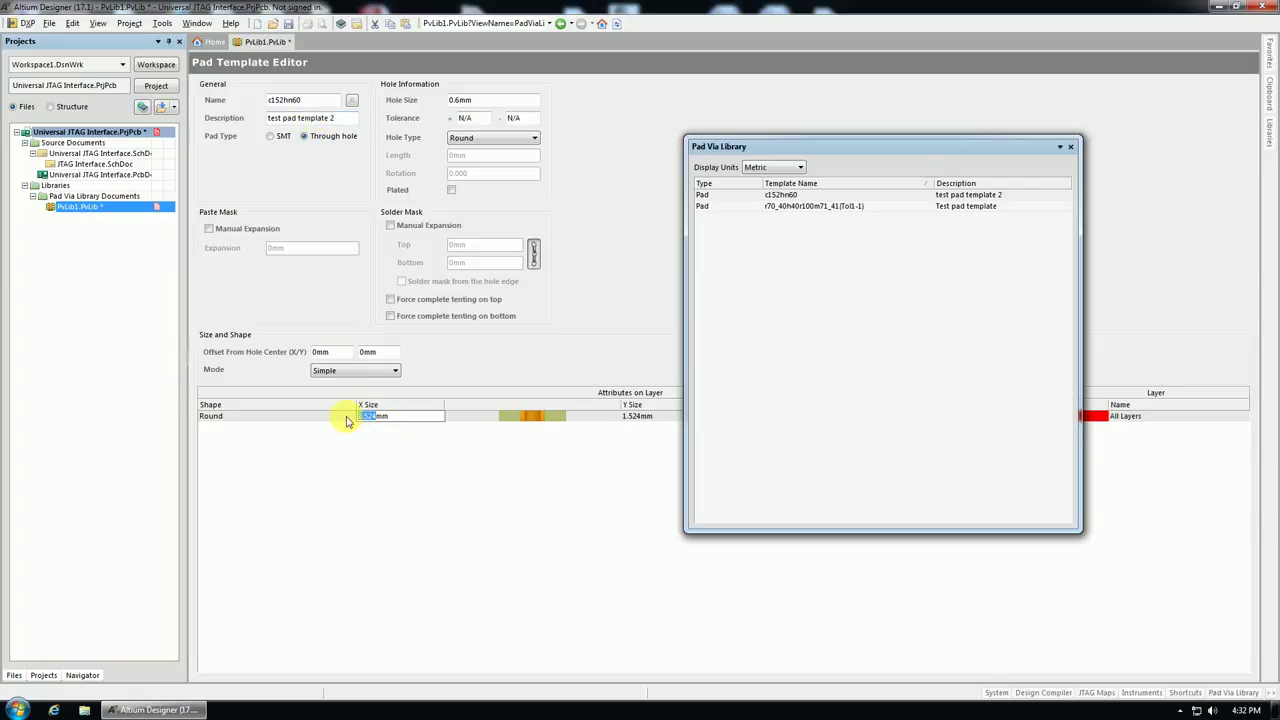
pyautogui.write('0.8')
pyautogui.click(625, 414)
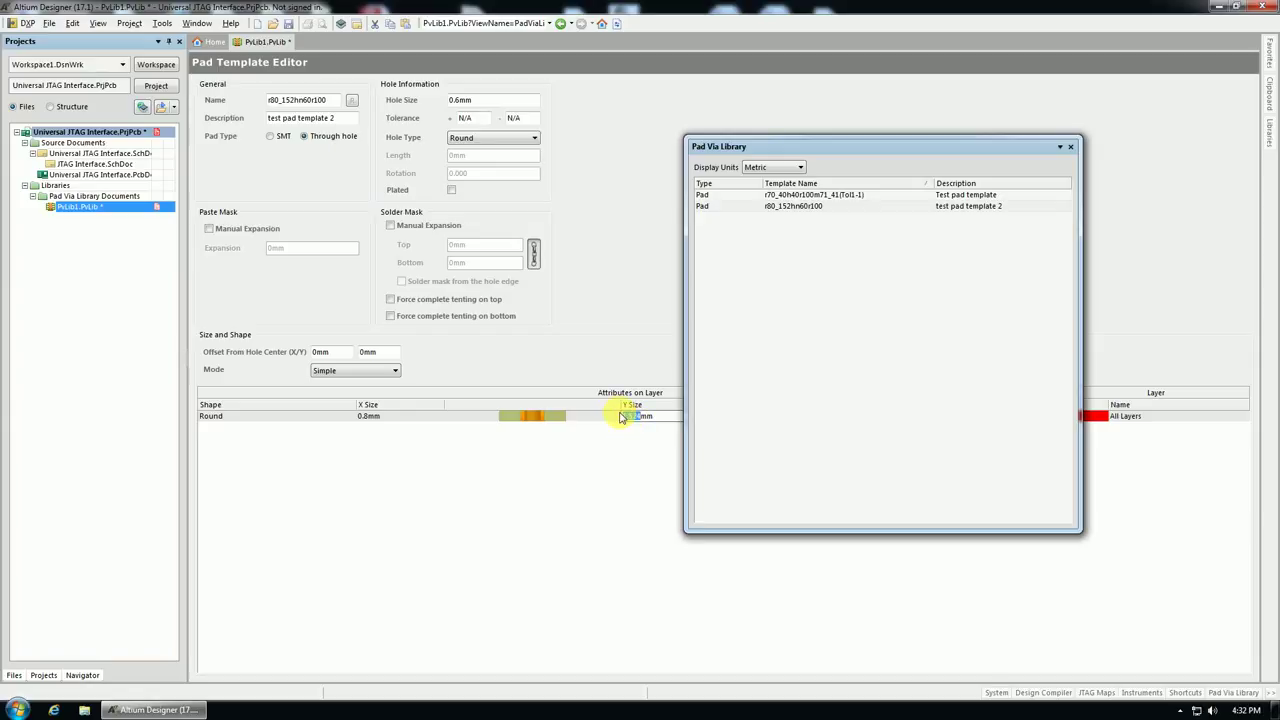
pyautogui.write('0.6')
pyautogui.press('Return')
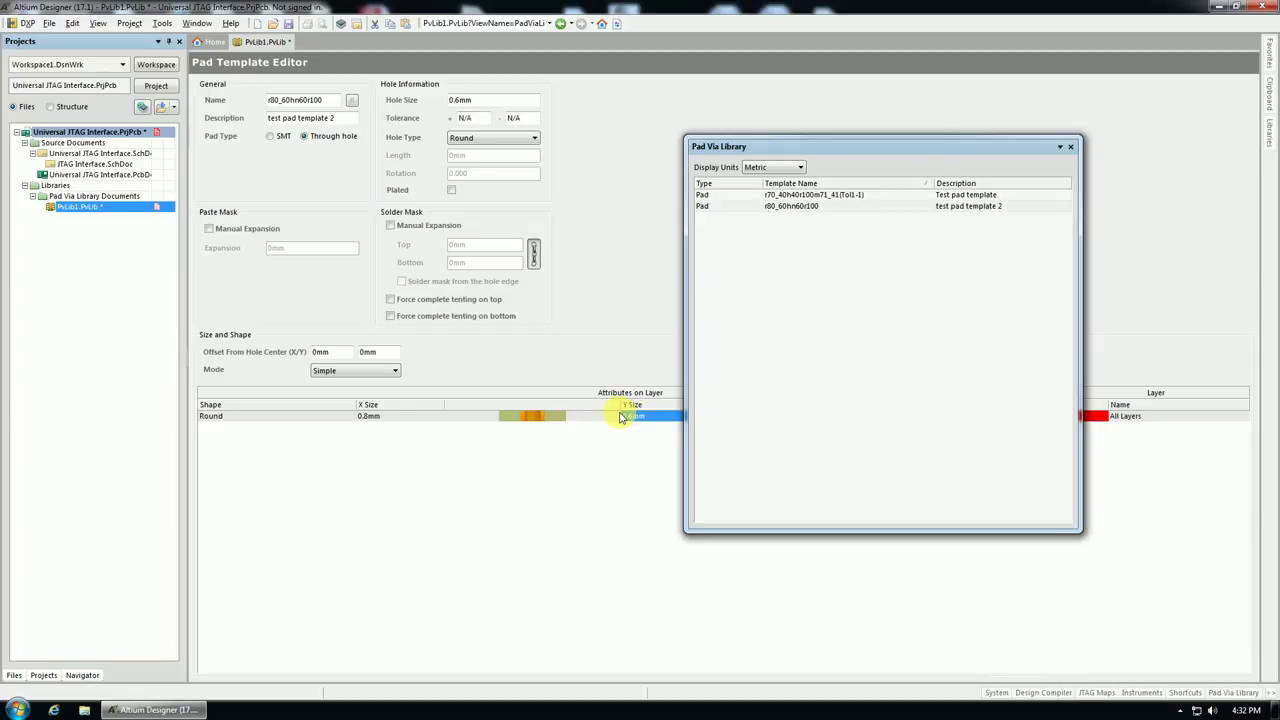
# Add a via template to the library and set its hole size to 0.4 mm
pyautogui.rightClick(705, 196)
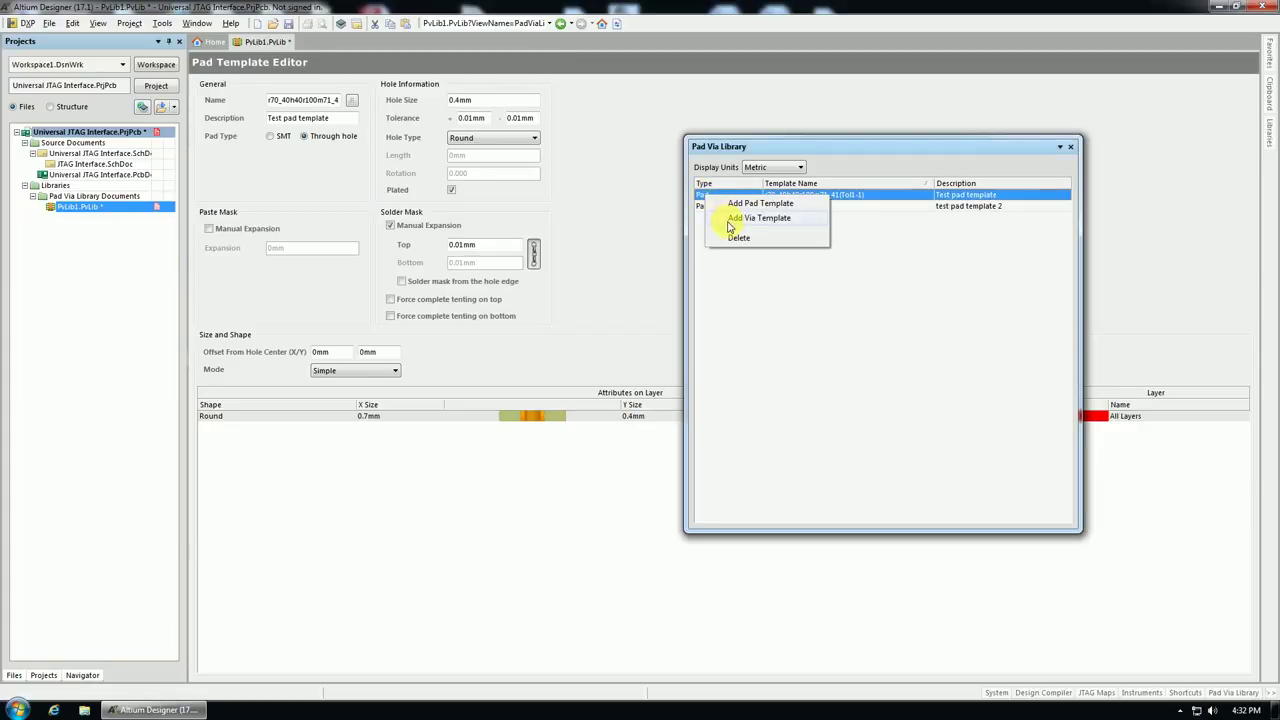
pyautogui.click(758, 218)
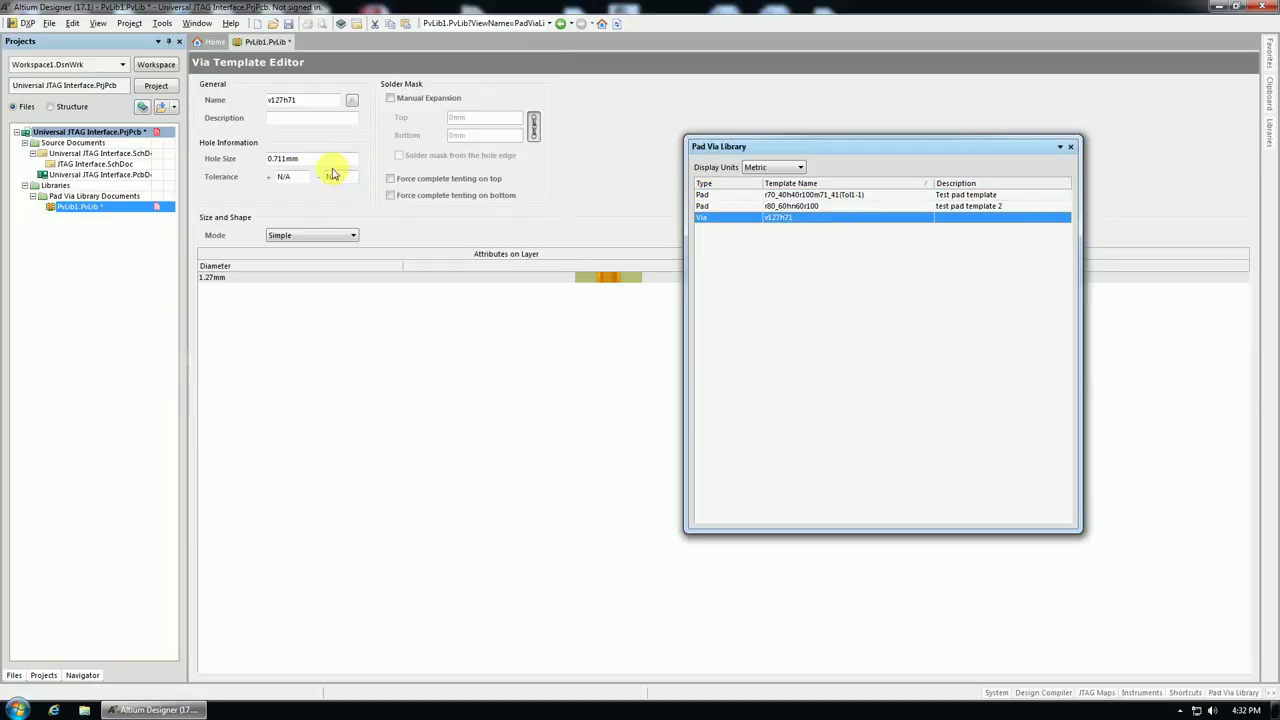
pyautogui.doubleClick(283, 159)
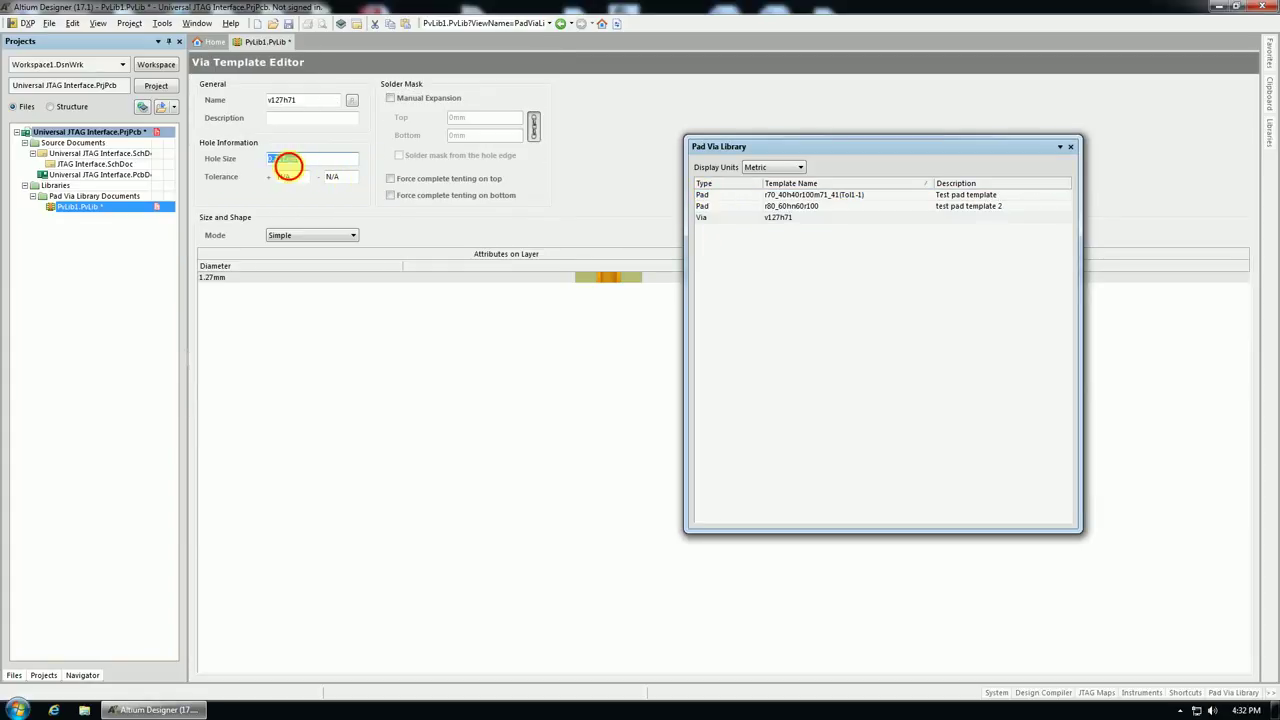
pyautogui.click(285, 176)
pyautogui.press('BackSpace')
pyautogui.write('4')
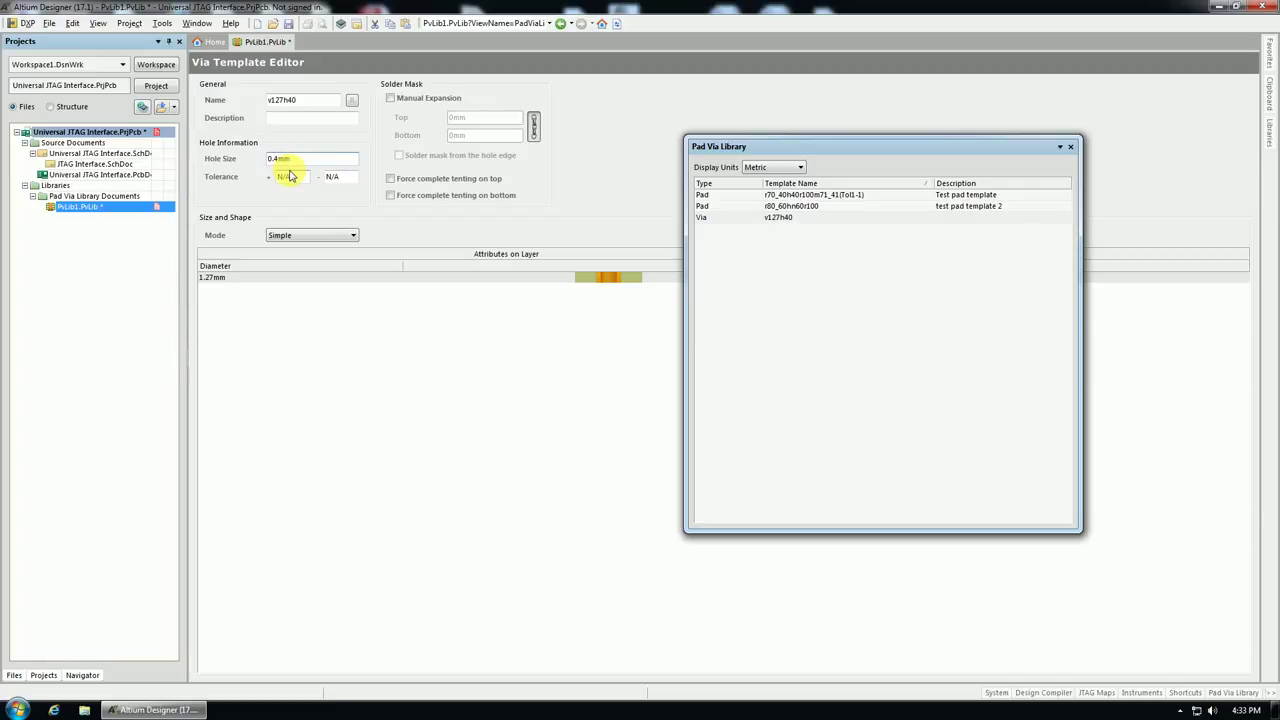
# Enable manual solder mask expansion for the via and set its top value to 0.01 mm
pyautogui.click(390, 98)
pyautogui.doubleClick(456, 117)
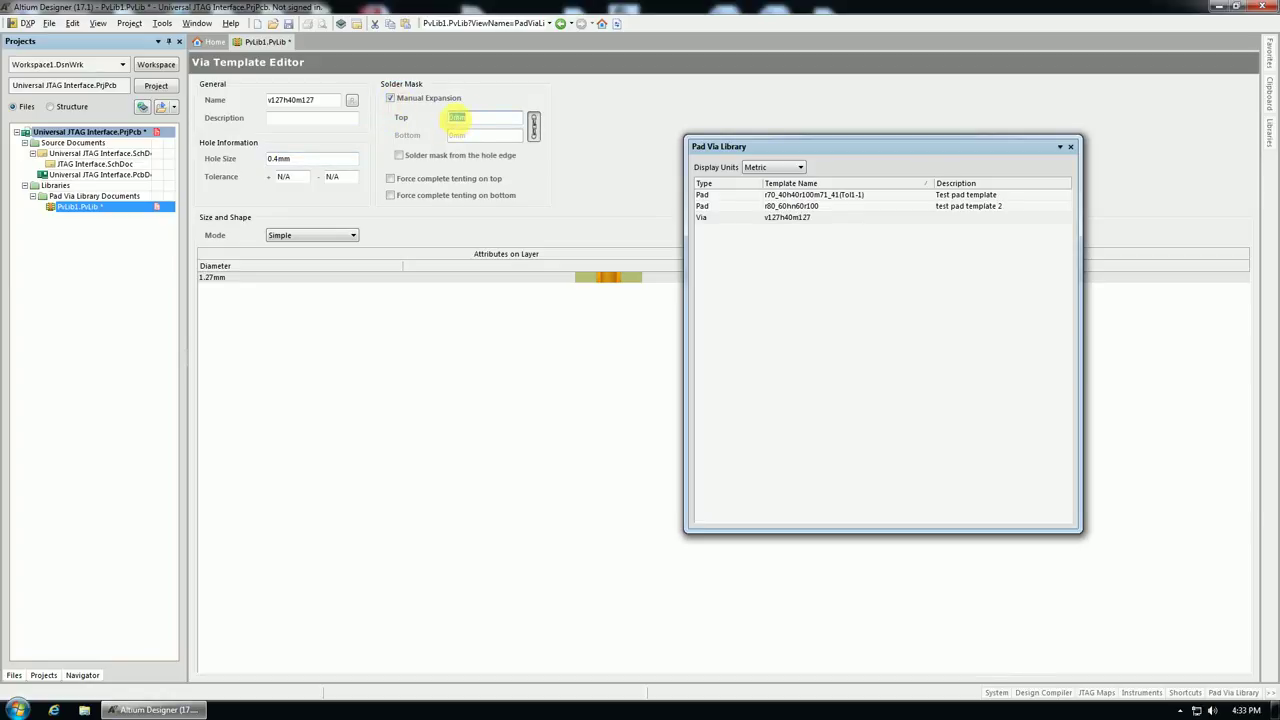
pyautogui.click(456, 118)
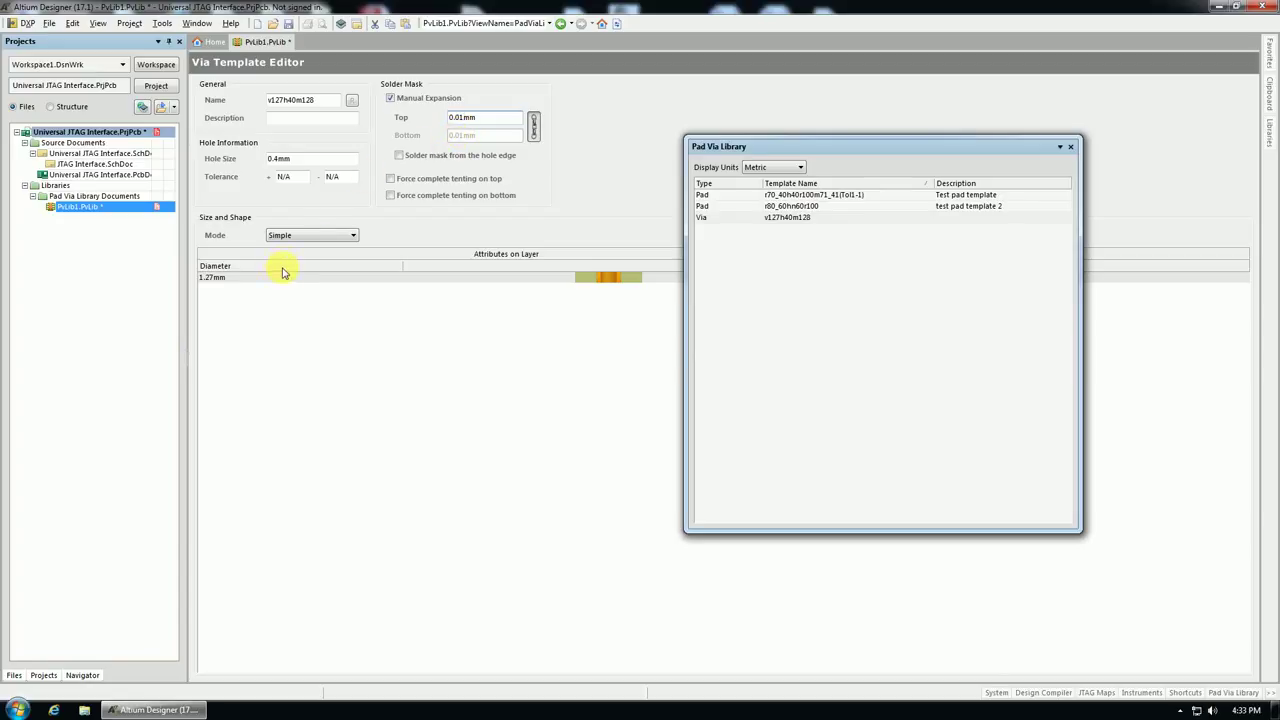
# Set the via template's diameter to 0.7 mm
pyautogui.click(218, 284)
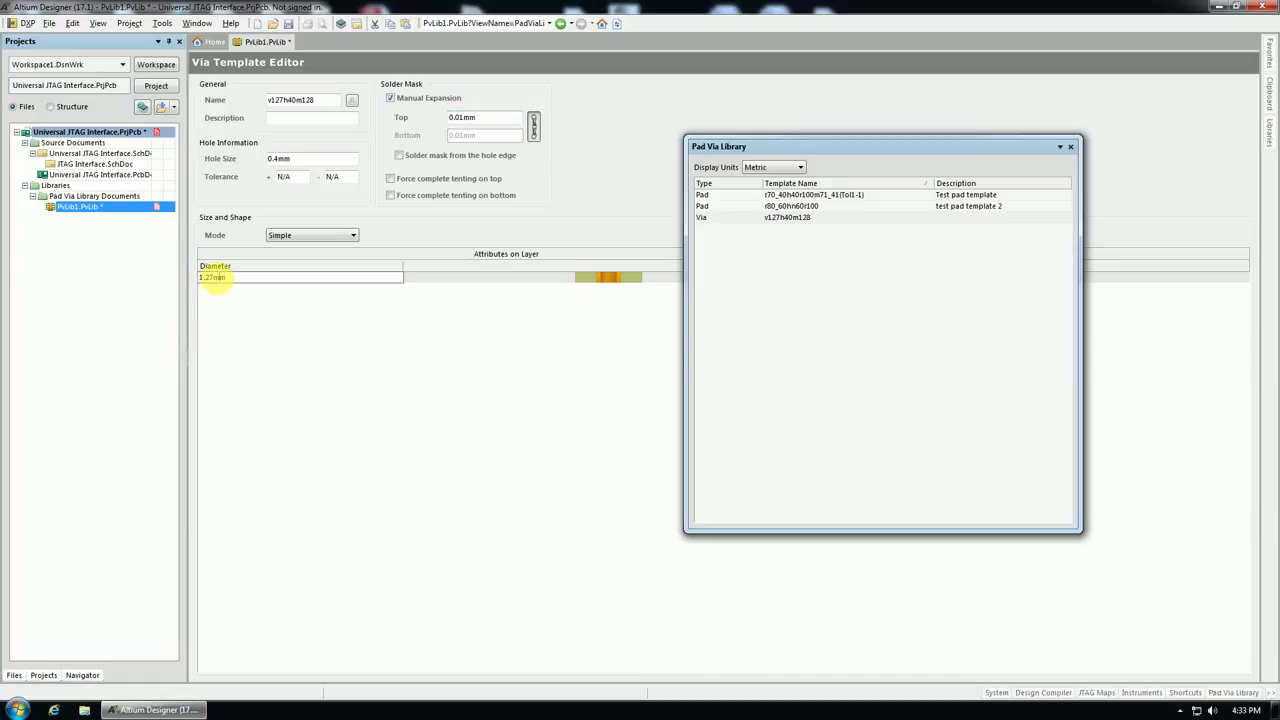
pyautogui.moveTo(215, 281); pyautogui.dragTo(177, 279)
pyautogui.write('0')
pyautogui.press('Return')
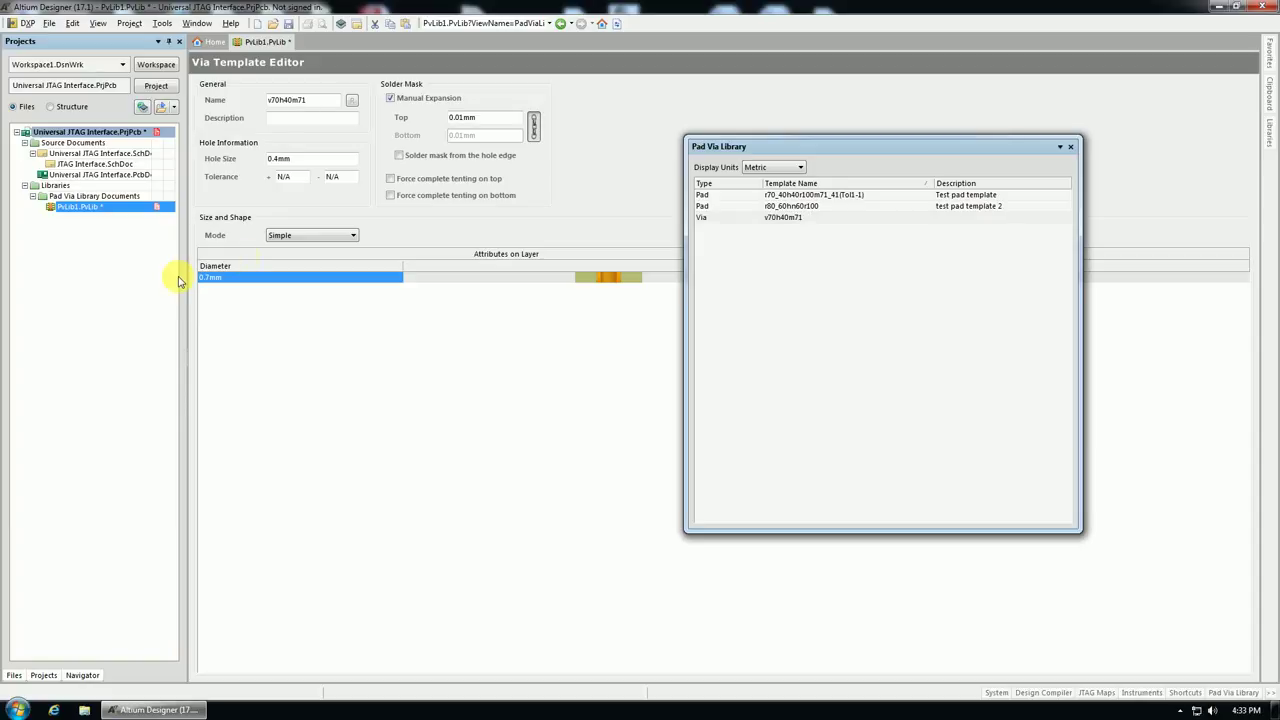
# Add a second via template to the library and set its hole size to 0.6 mm
pyautogui.rightClick(708, 217)
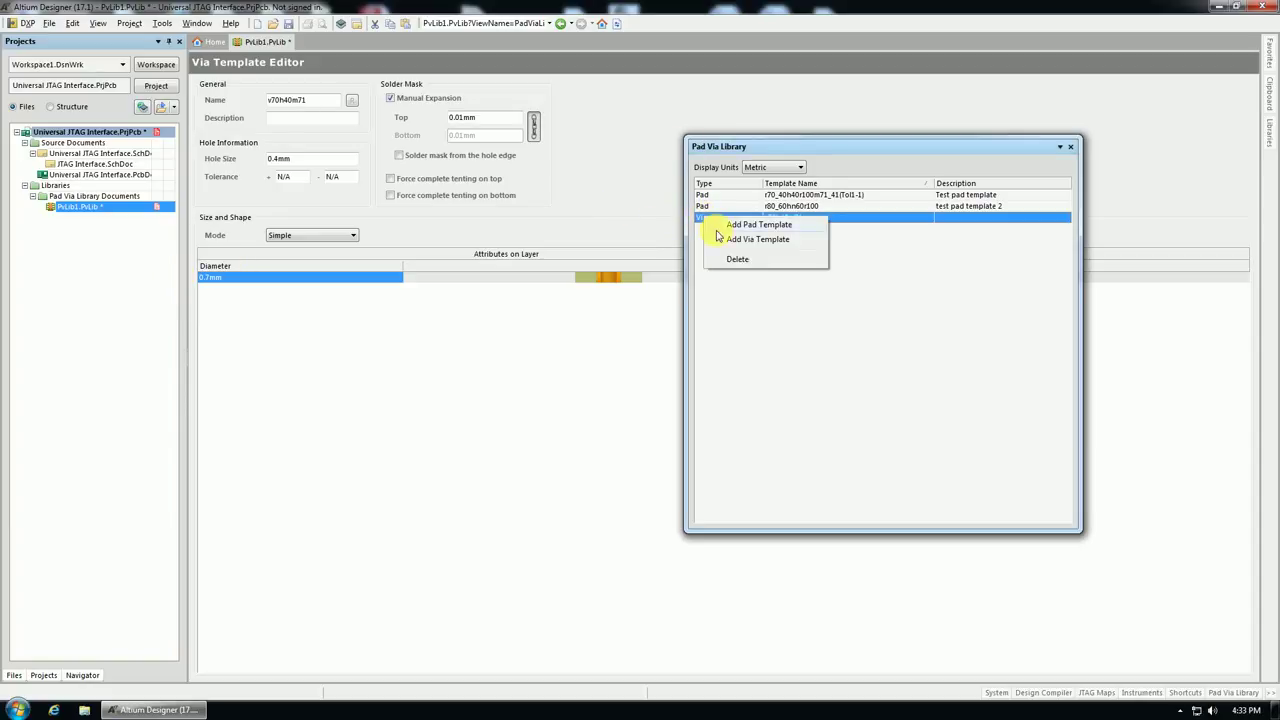
pyautogui.click(720, 239)
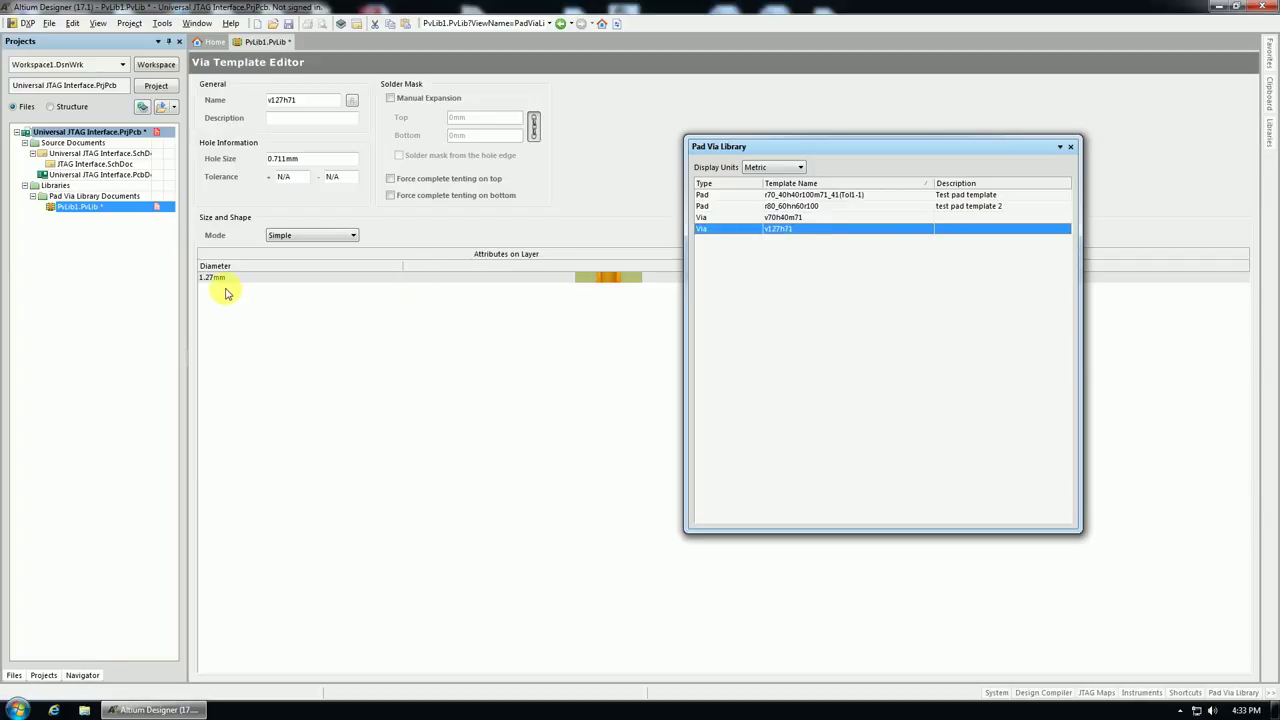
pyautogui.click(283, 159)
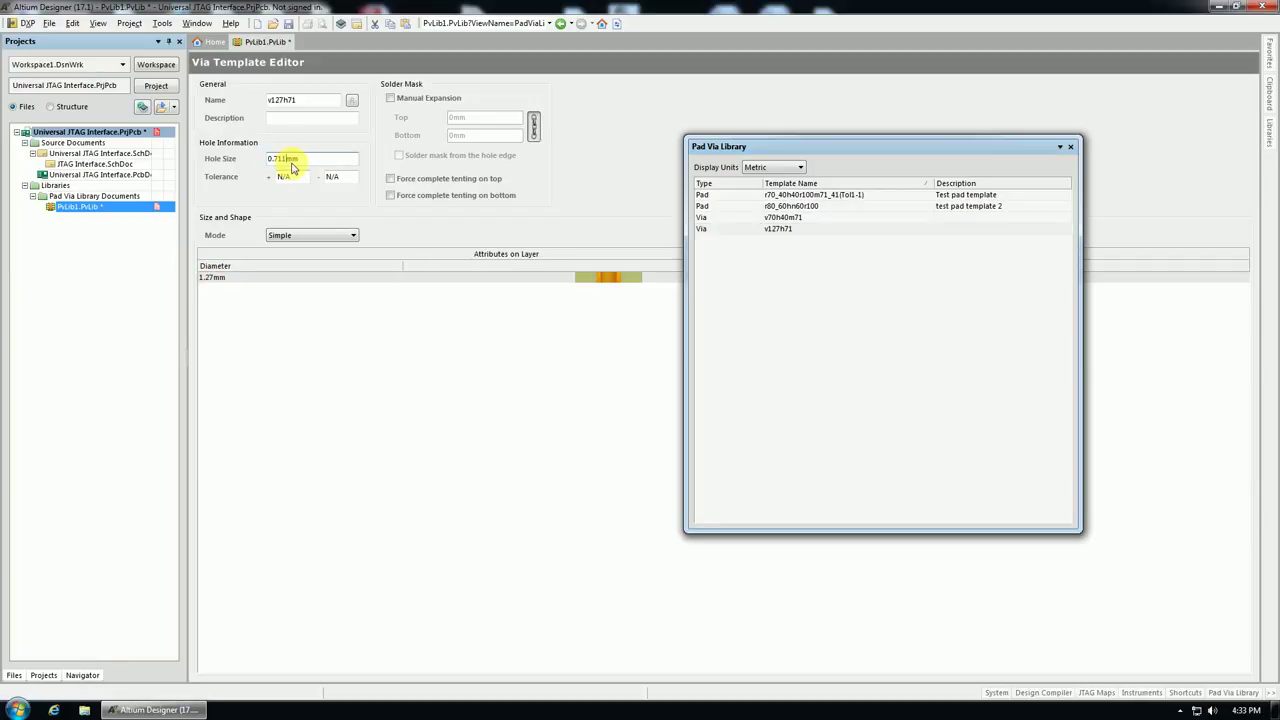
pyautogui.press('BackSpace')
pyautogui.write('6')
# Set the second via template's diameter to 1 mm and enter the description "test via template 2"
pyautogui.click(211, 281)
pyautogui.click(212, 283)
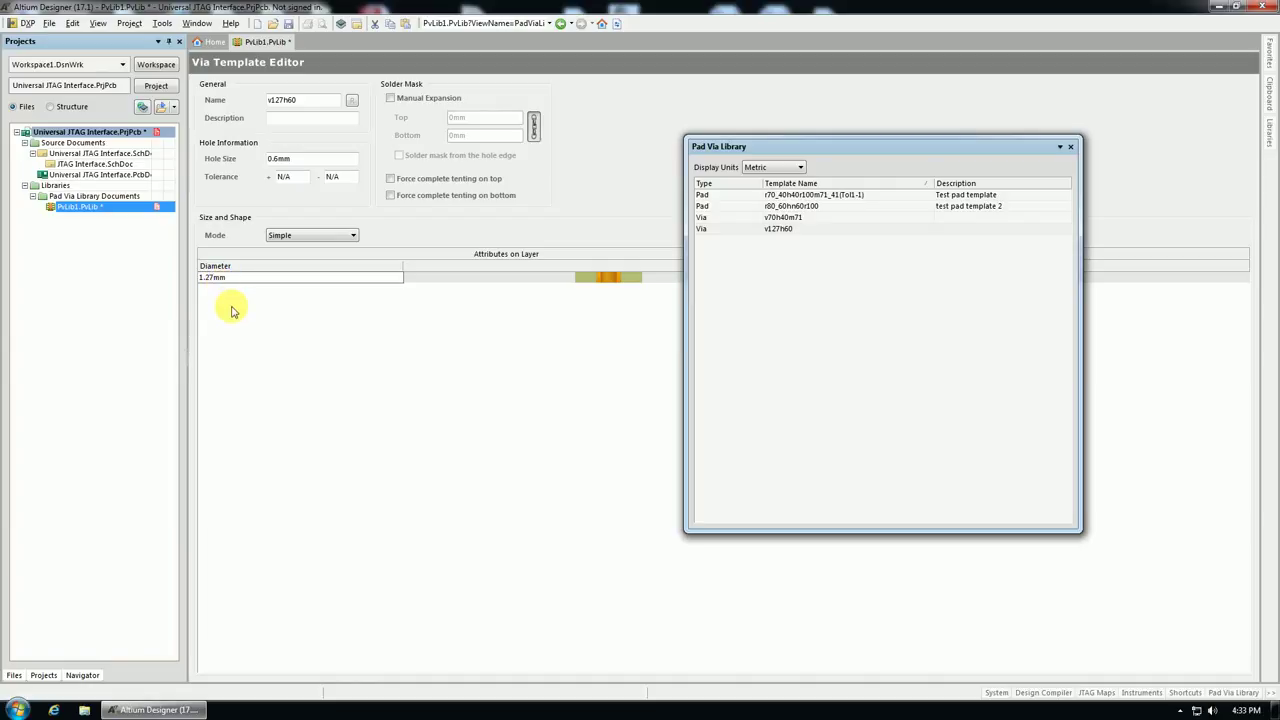
pyautogui.click(231, 311)
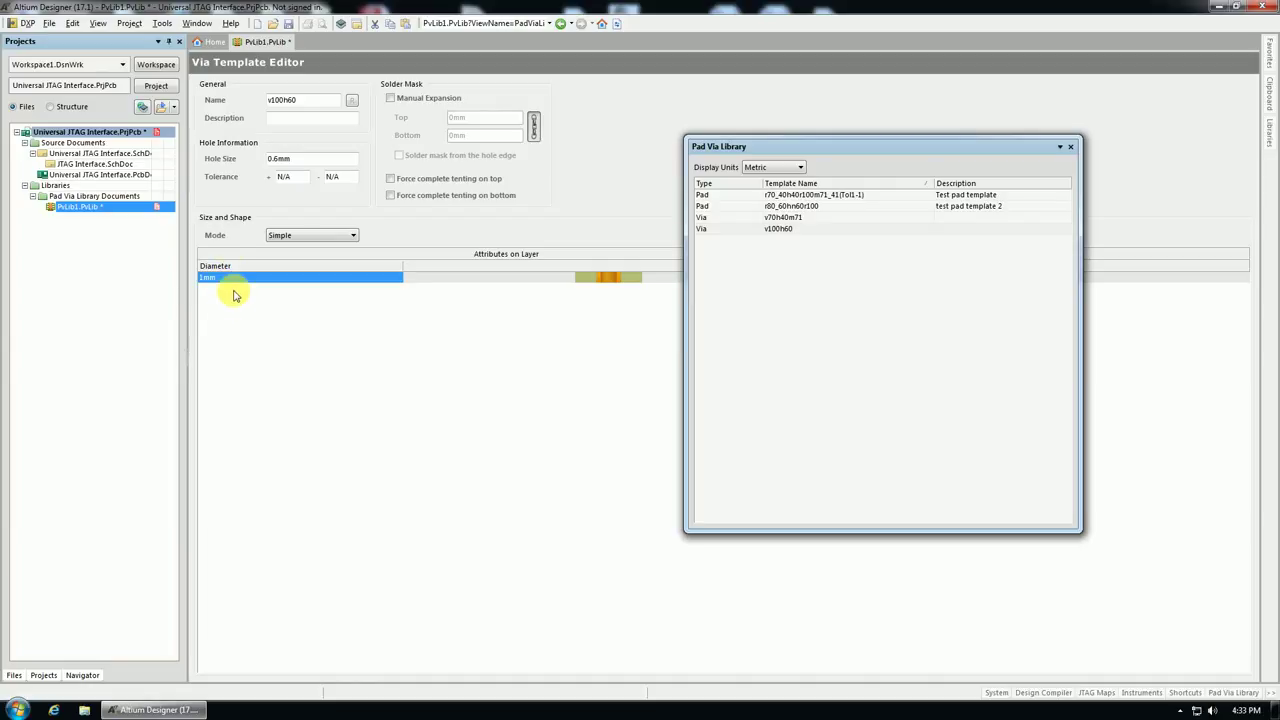
pyautogui.click(282, 121)
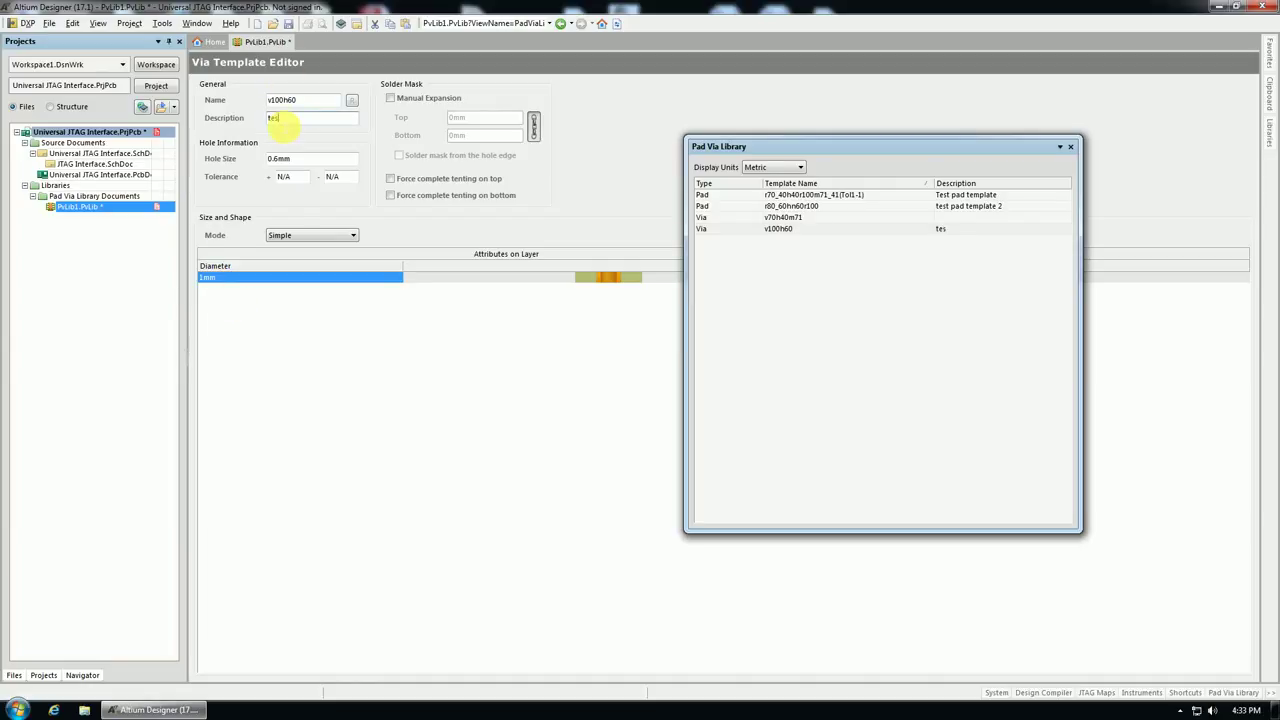
pyautogui.write('test via template 2')
# Enter the description "test via template 1" for via template v70h40m71 and save the library as PvLib1.PvLib in the Universal JTAG Interface Rev 1.11 folder
pyautogui.click(710, 217)
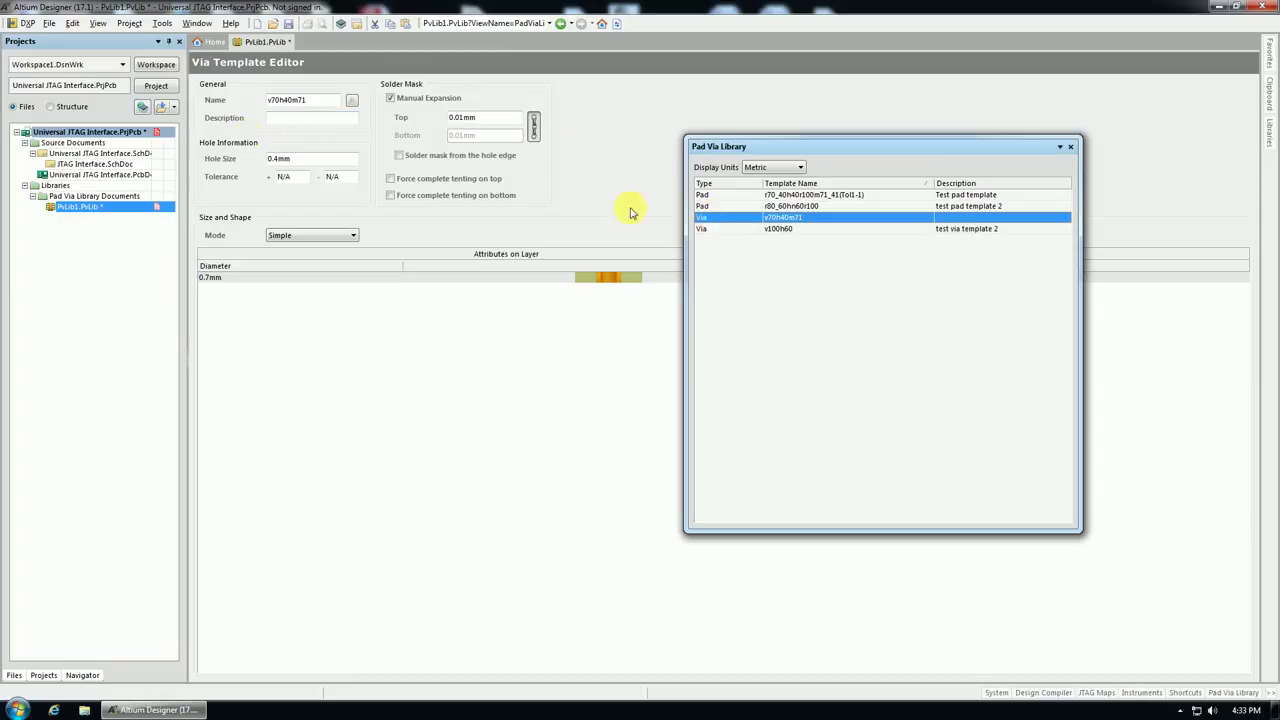
pyautogui.click(295, 121)
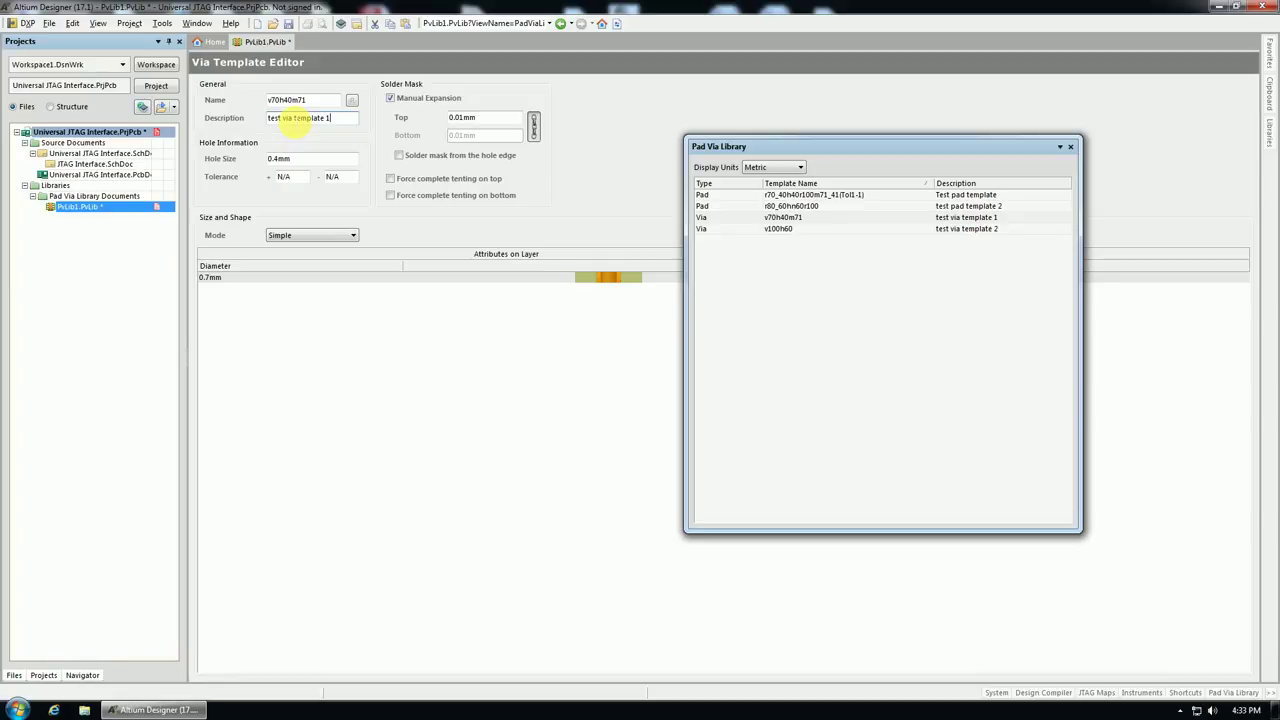
pyautogui.rightClick(83, 209)
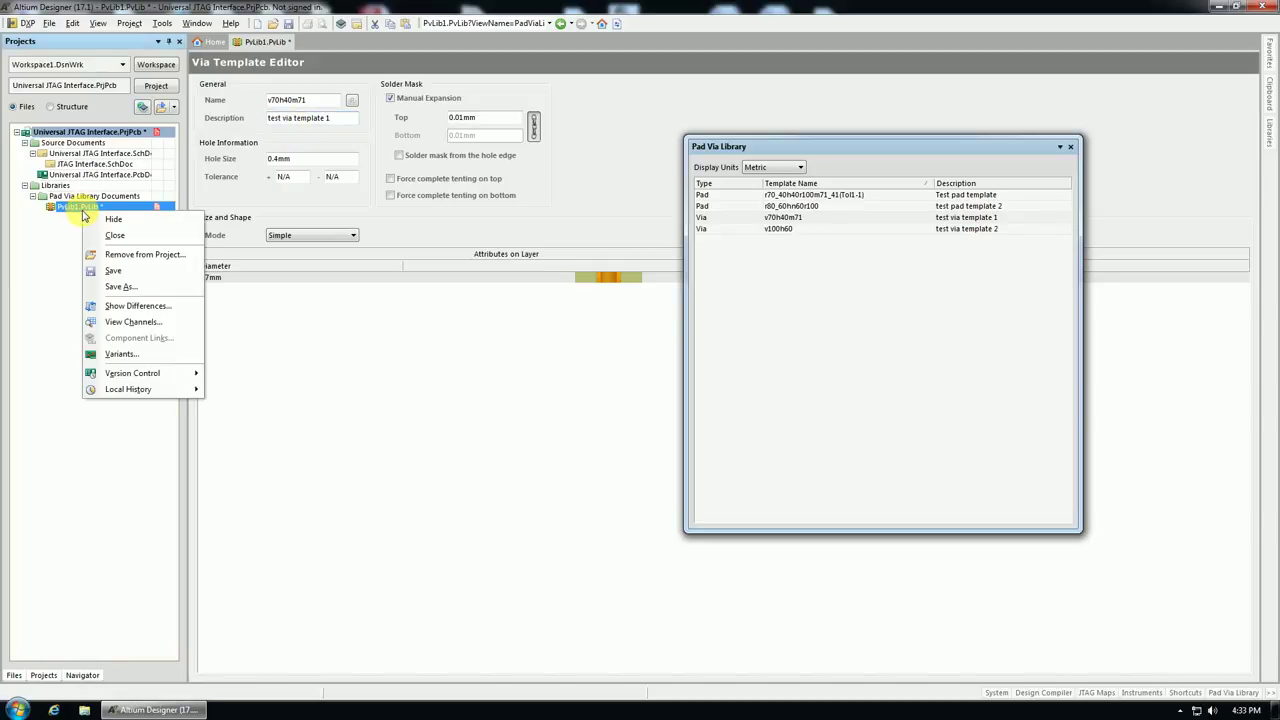
pyautogui.click(117, 288)
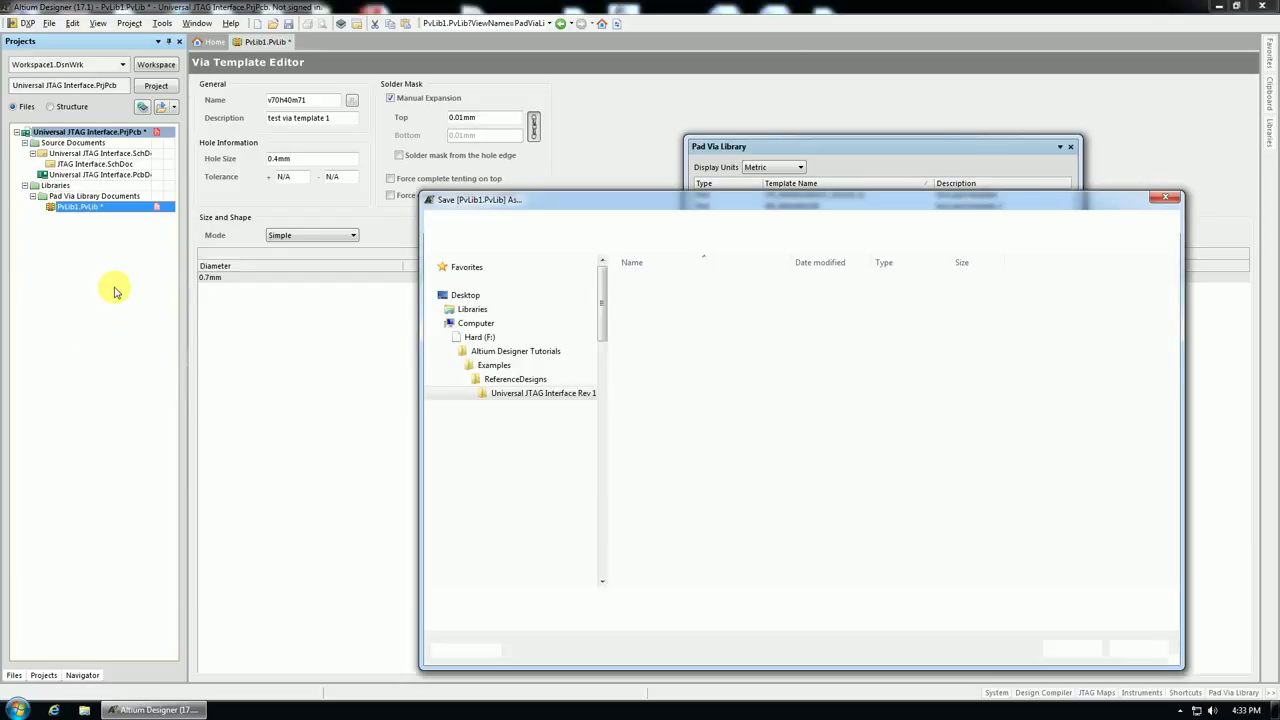
pyautogui.click(610, 410)
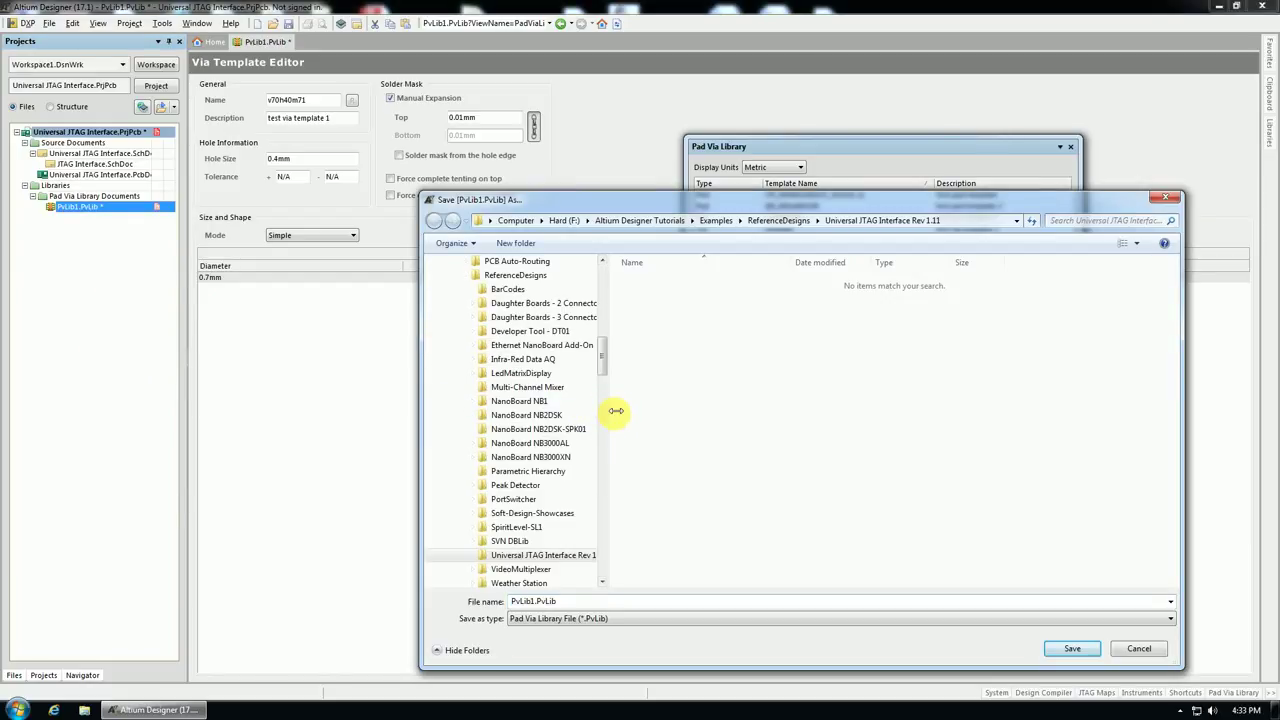
pyautogui.moveTo(615, 410); pyautogui.dragTo(450, 402)
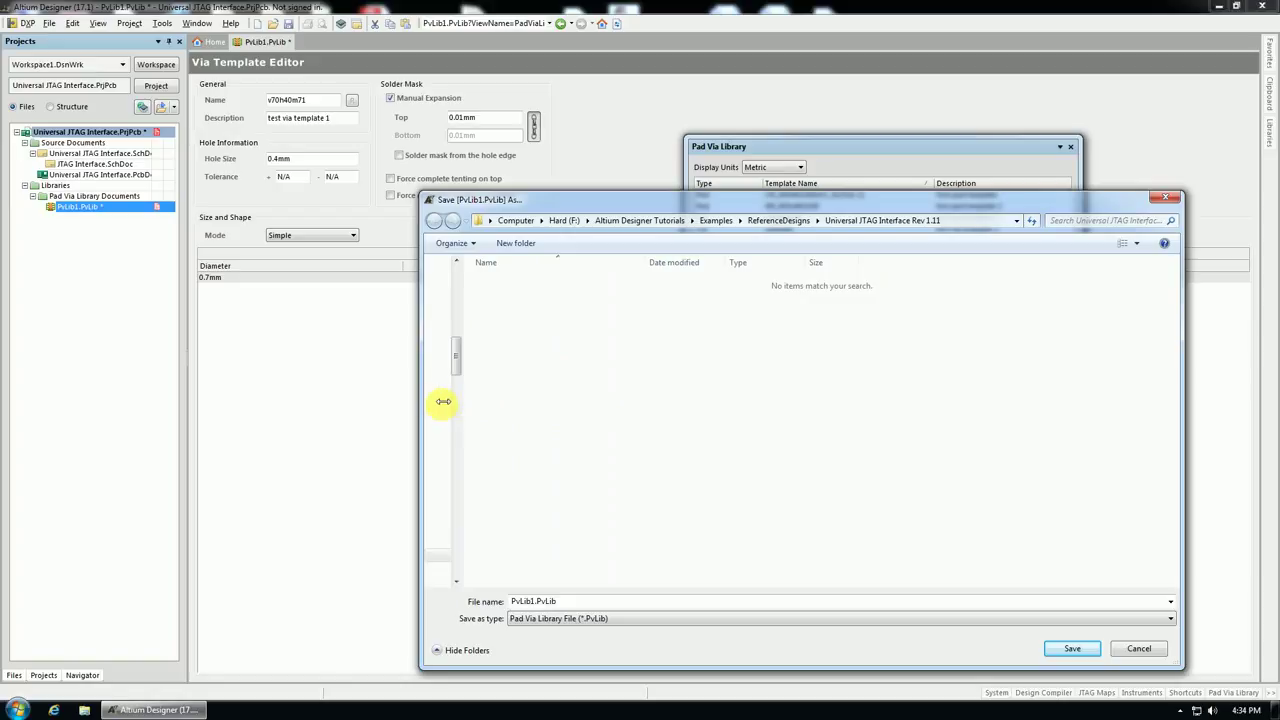
pyautogui.click(1066, 649)
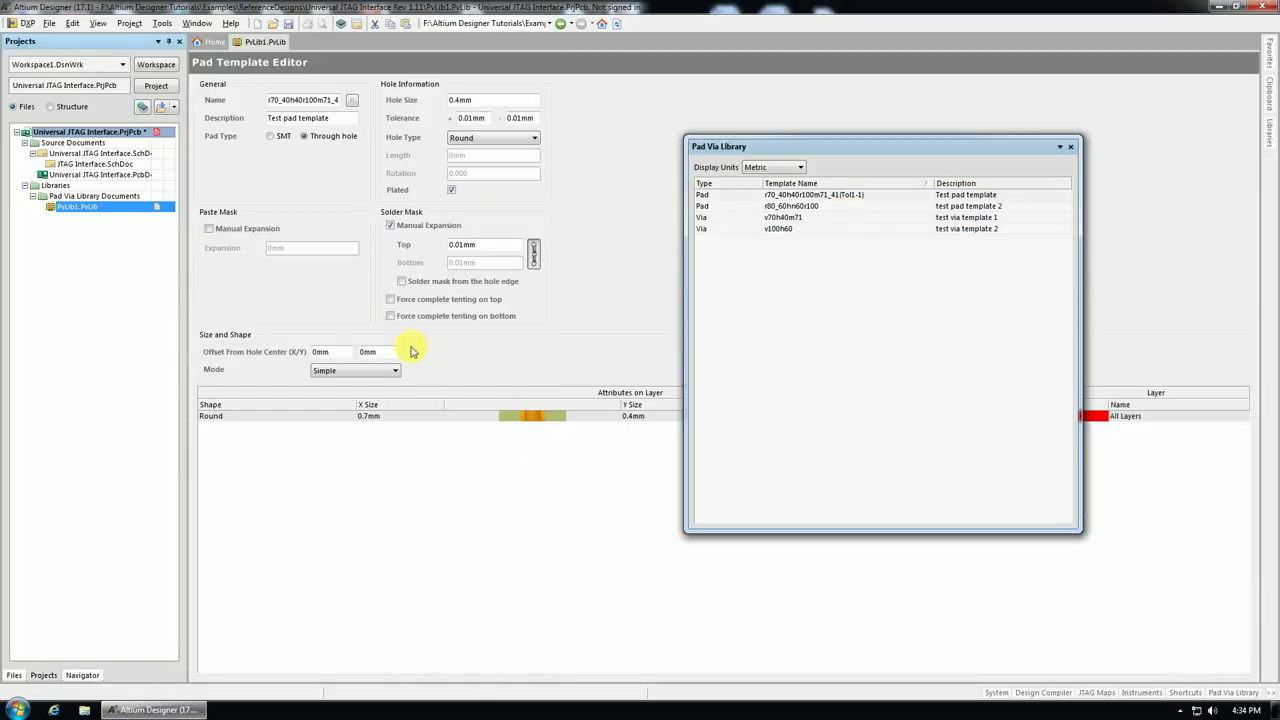
# Open the Universal JTAG Interface PCB document and close the "File in Previous Format" report
pyautogui.doubleClick(80, 174)
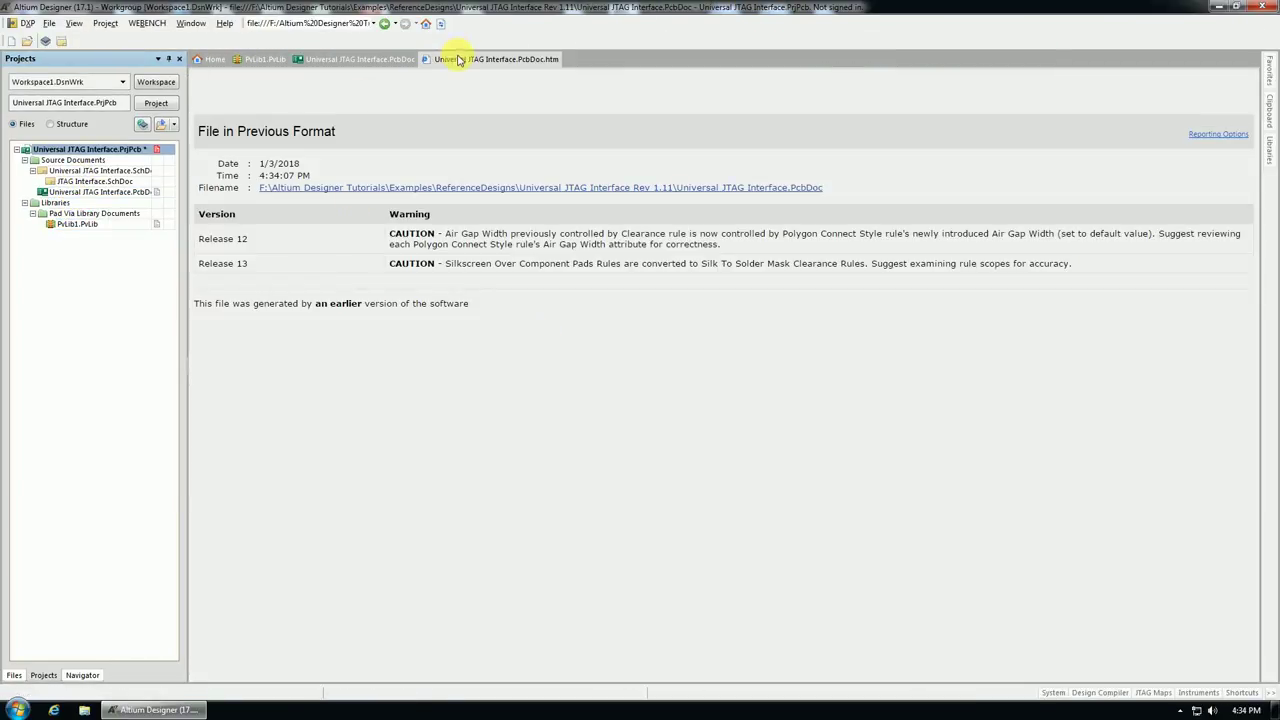
pyautogui.rightClick(462, 60)
pyautogui.click(480, 64)
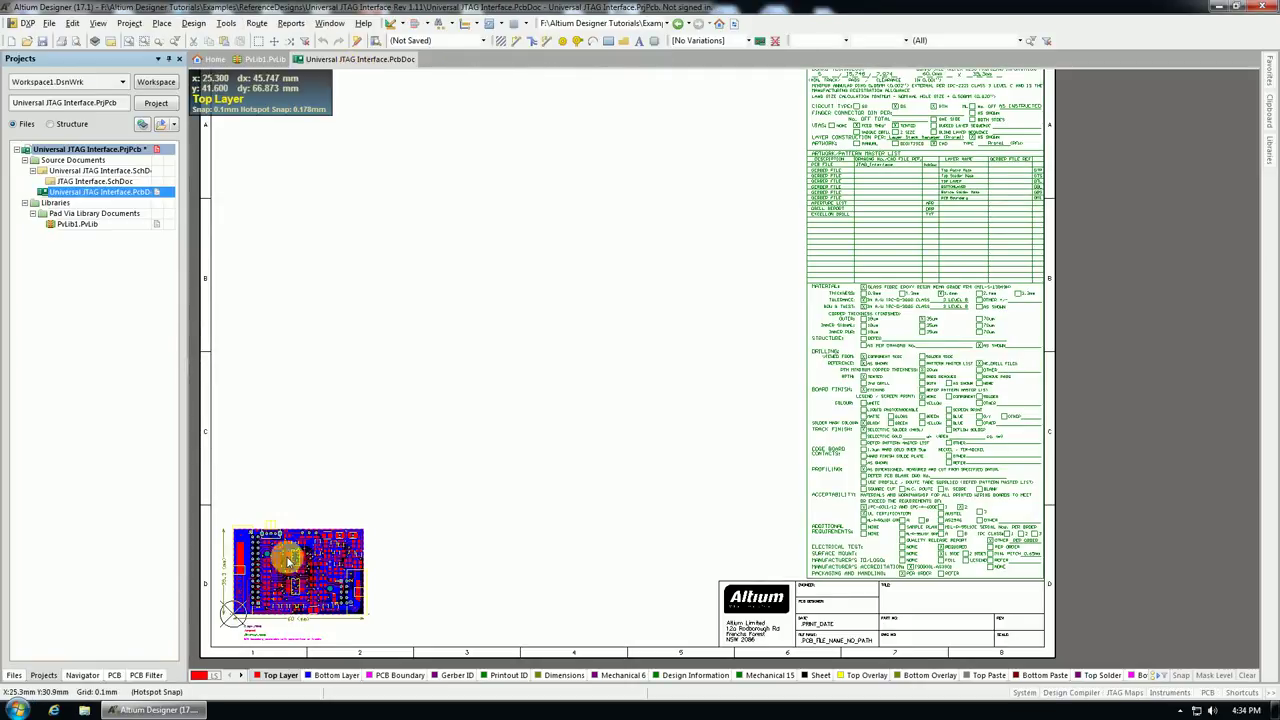
pyautogui.keyDown('ctrl'); pyautogui.scroll(3, 235, 600); pyautogui.keyUp('ctrl')
pyautogui.keyDown('ctrl'); pyautogui.scroll(1, 226, 593); pyautogui.keyUp('ctrl')
pyautogui.keyDown('ctrl'); pyautogui.scroll(-2, 215, 594); pyautogui.keyUp('ctrl')
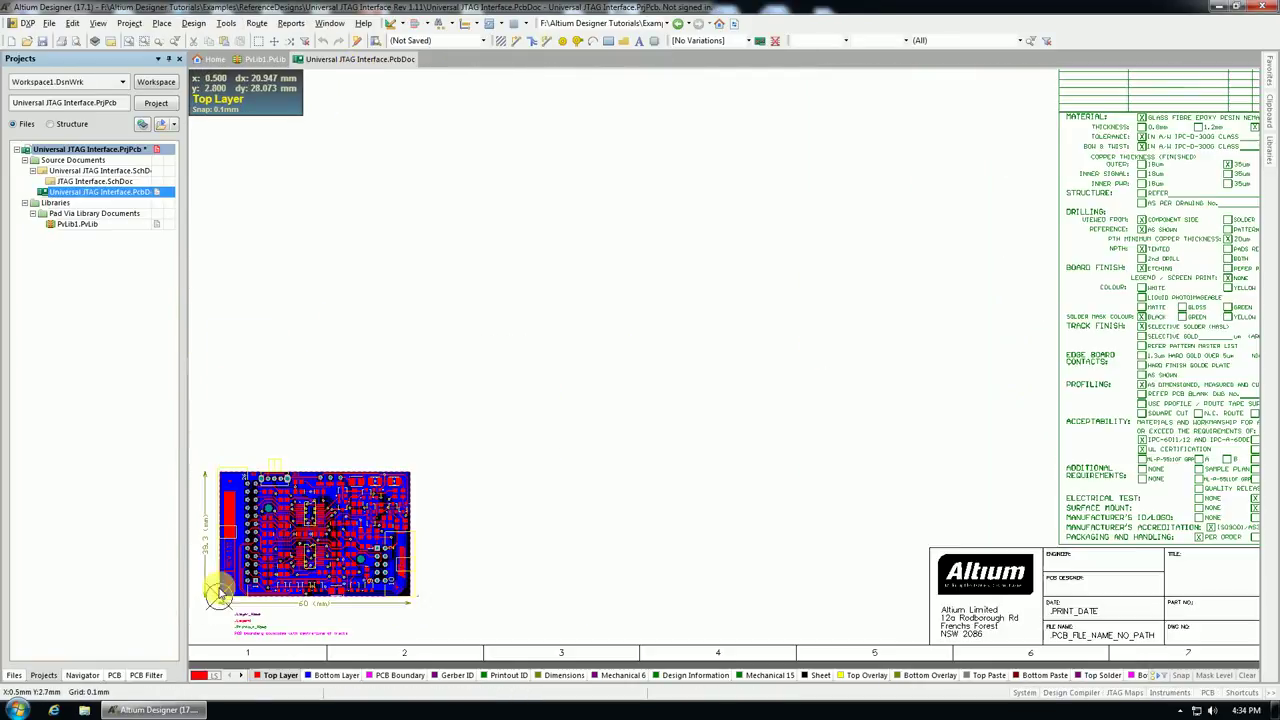
pyautogui.keyDown('ctrl'); pyautogui.scroll(4, 214, 595); pyautogui.keyUp('ctrl')
pyautogui.keyDown('ctrl'); pyautogui.scroll(1, 213, 598); pyautogui.keyUp('ctrl')
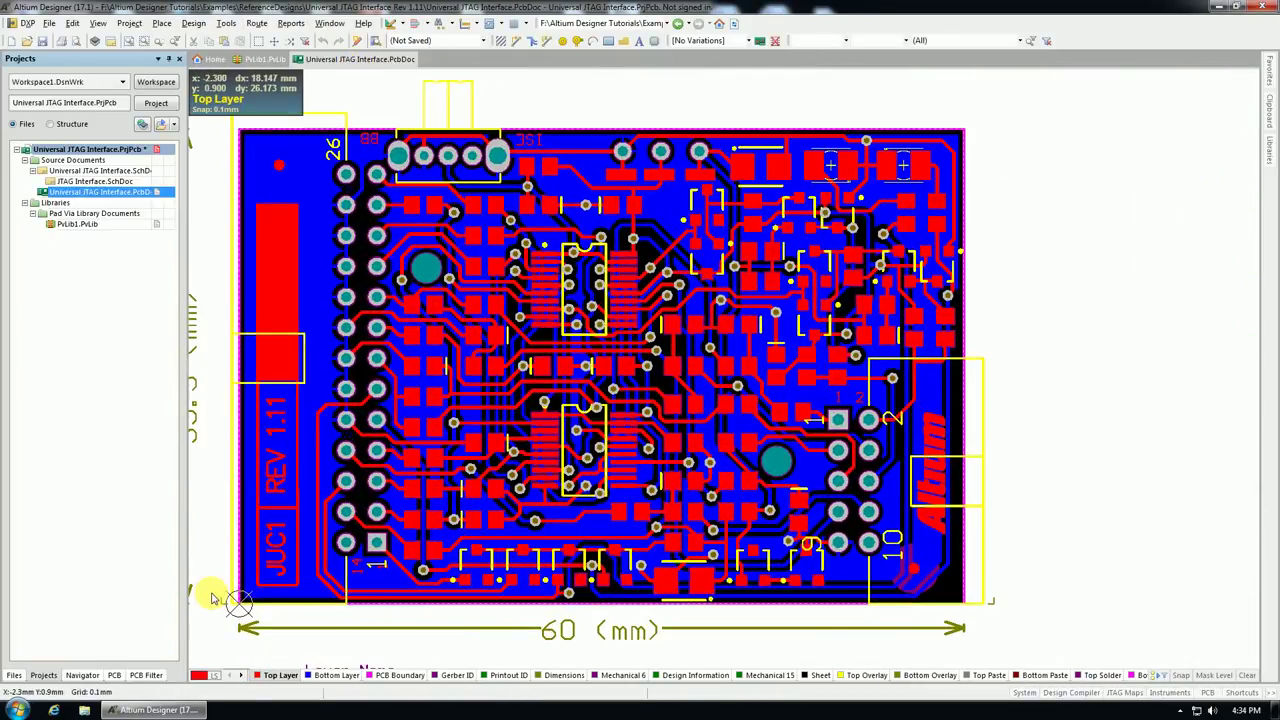
pyautogui.keyDown('ctrl'); pyautogui.scroll(1, 213, 598); pyautogui.keyUp('ctrl')
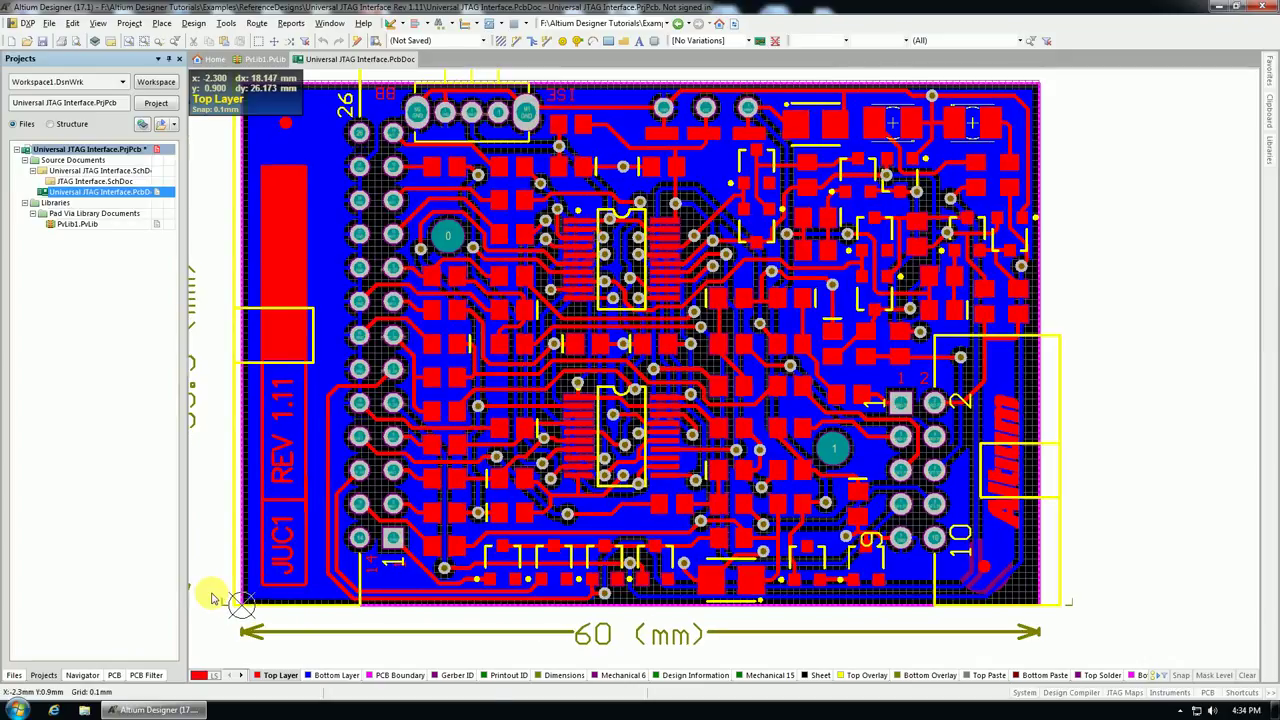
# Display the PCB pad and via templates and place a v70h40m71 via from PvLib1.PvLib in the GND copper area near the board's upper middle
pyautogui.click(1207, 693)
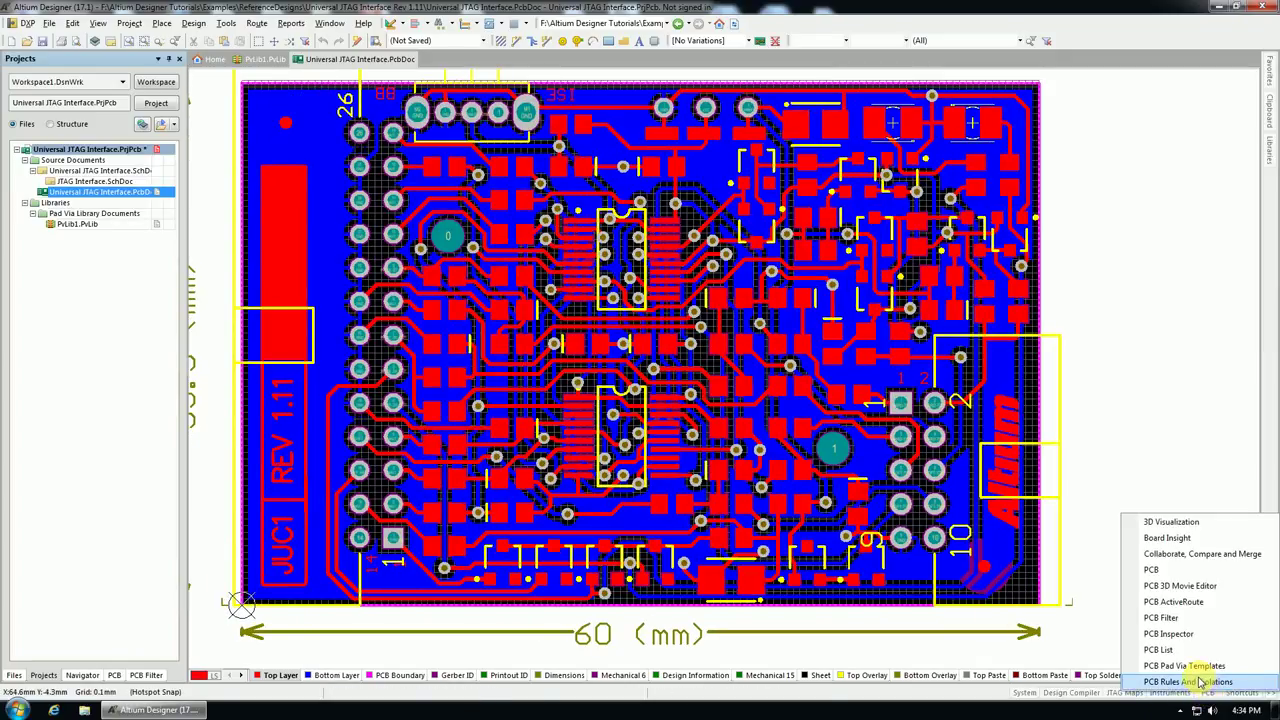
pyautogui.click(1190, 667)
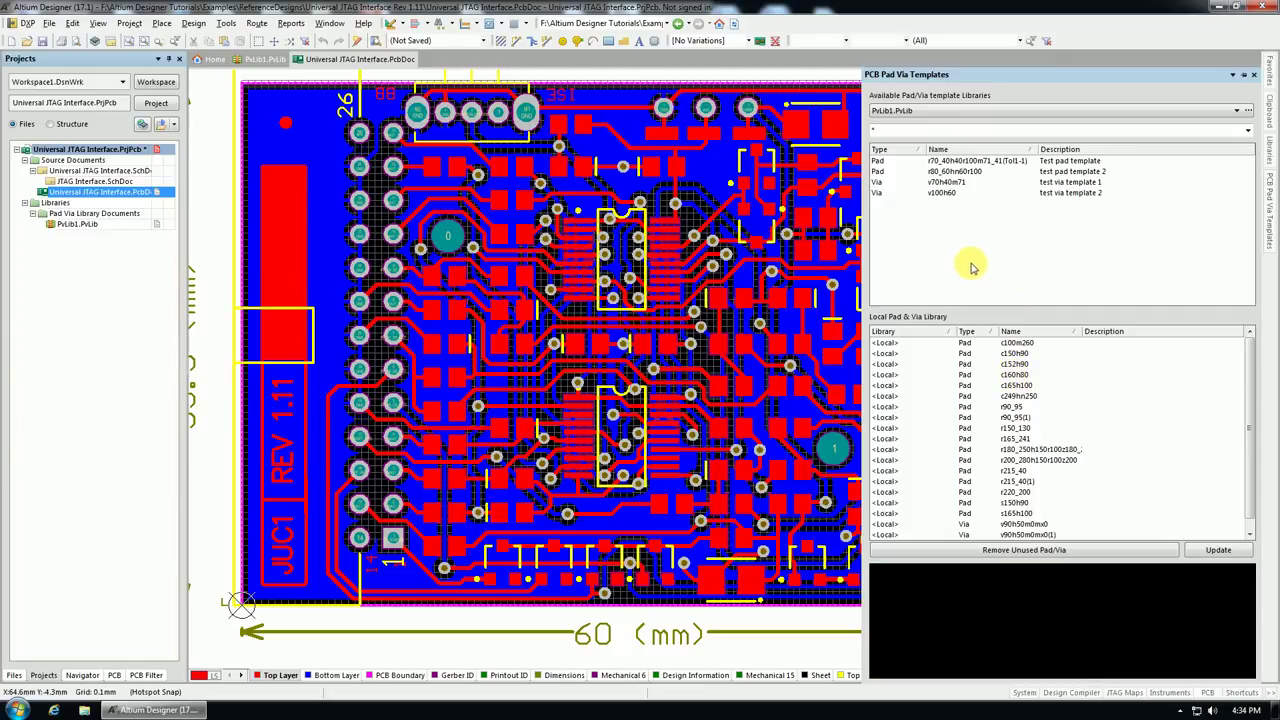
pyautogui.click(880, 184)
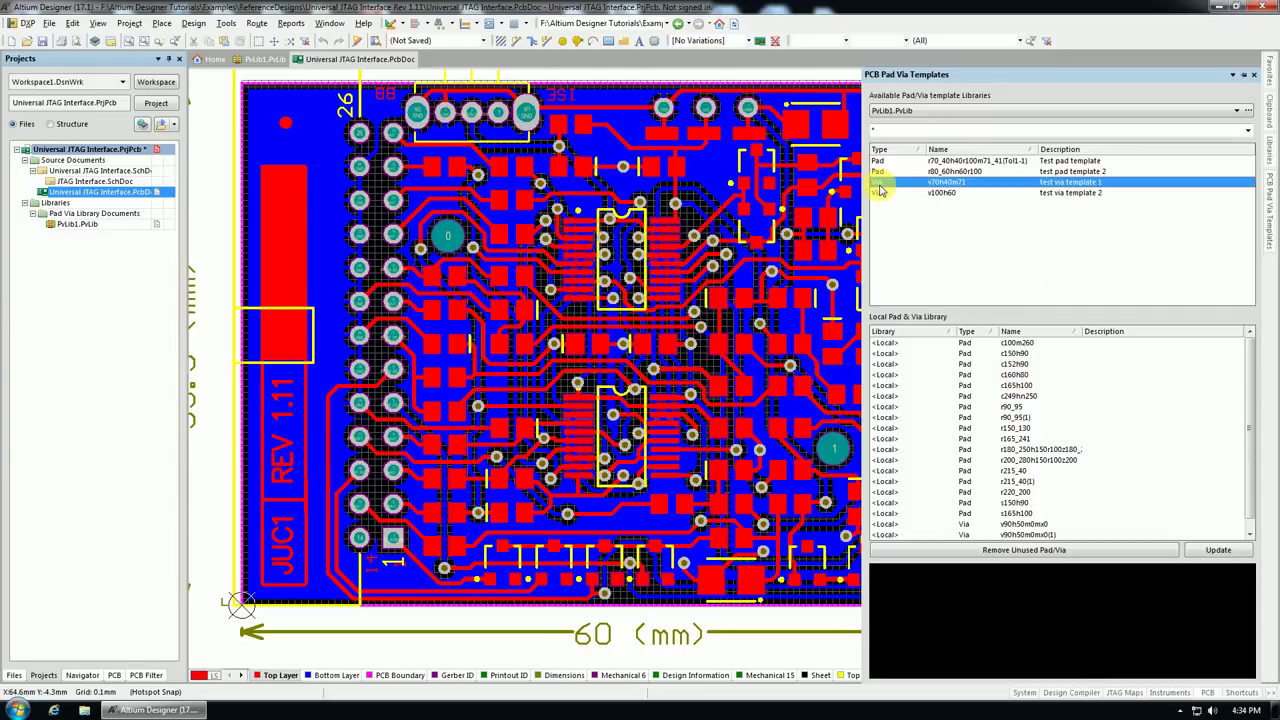
pyautogui.keyDown('ctrl'); pyautogui.scroll(5, 709, 173); pyautogui.keyUp('ctrl')
pyautogui.click(712, 172)
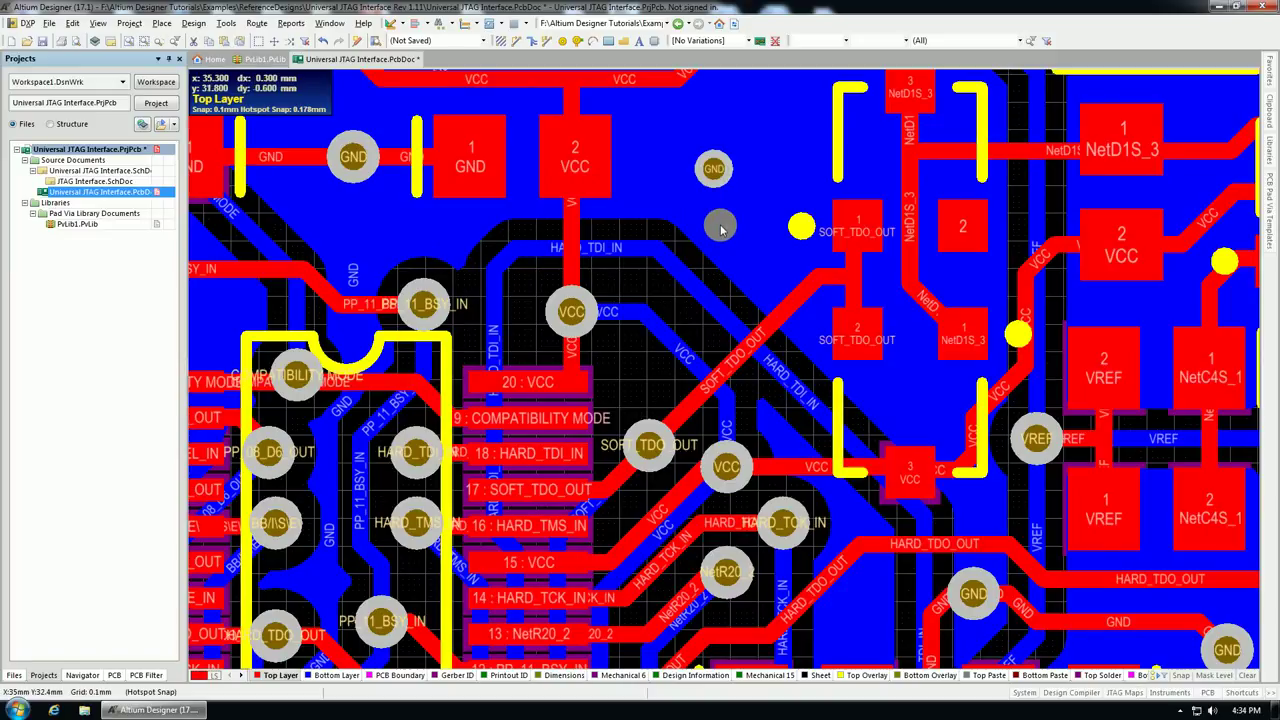
# Check the template settings of the via being placed and place a second v70h40m71 via directly above the first, at X 35.2 mm, Y 33.8 mm
pyautogui.press('Tab')
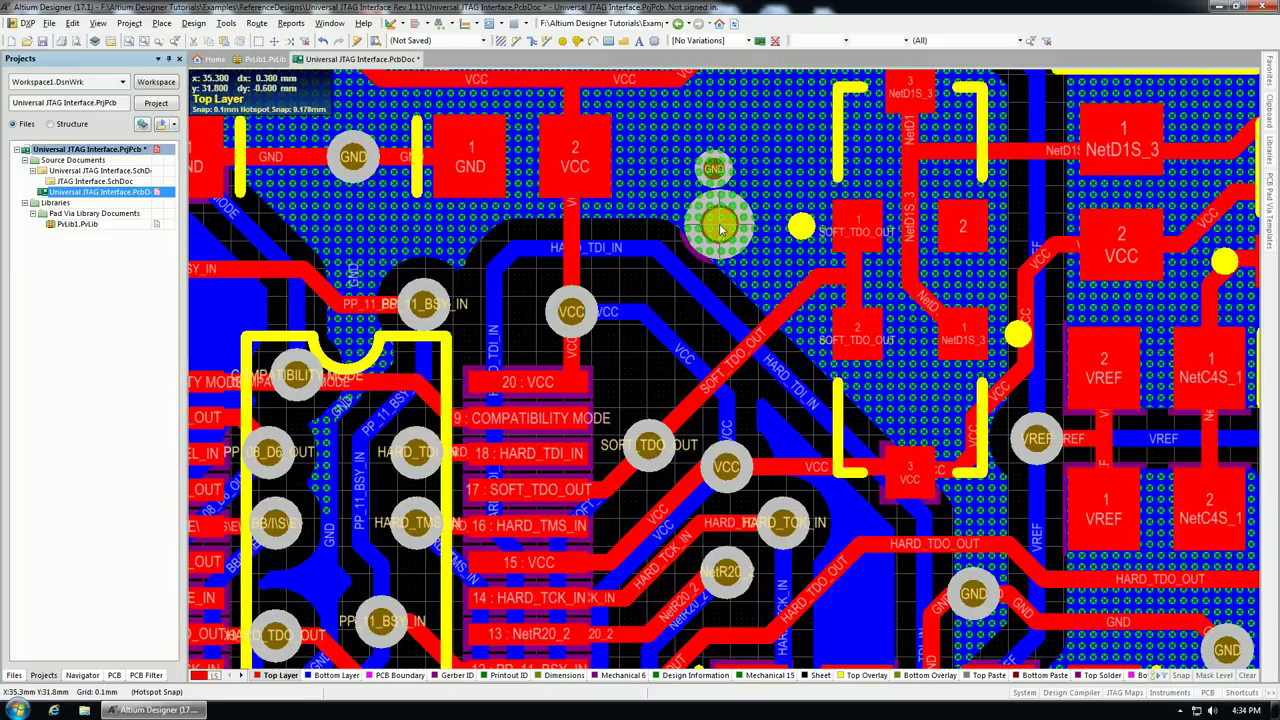
pyautogui.click(582, 349)
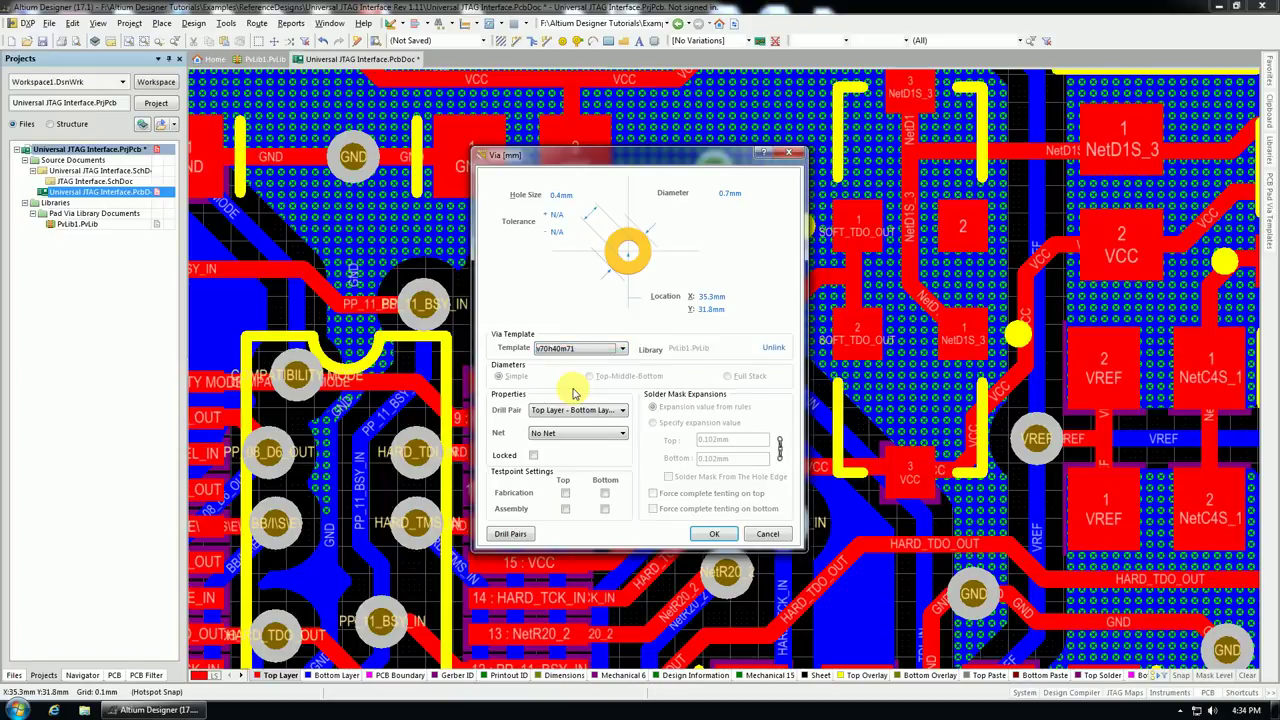
pyautogui.click(694, 533)
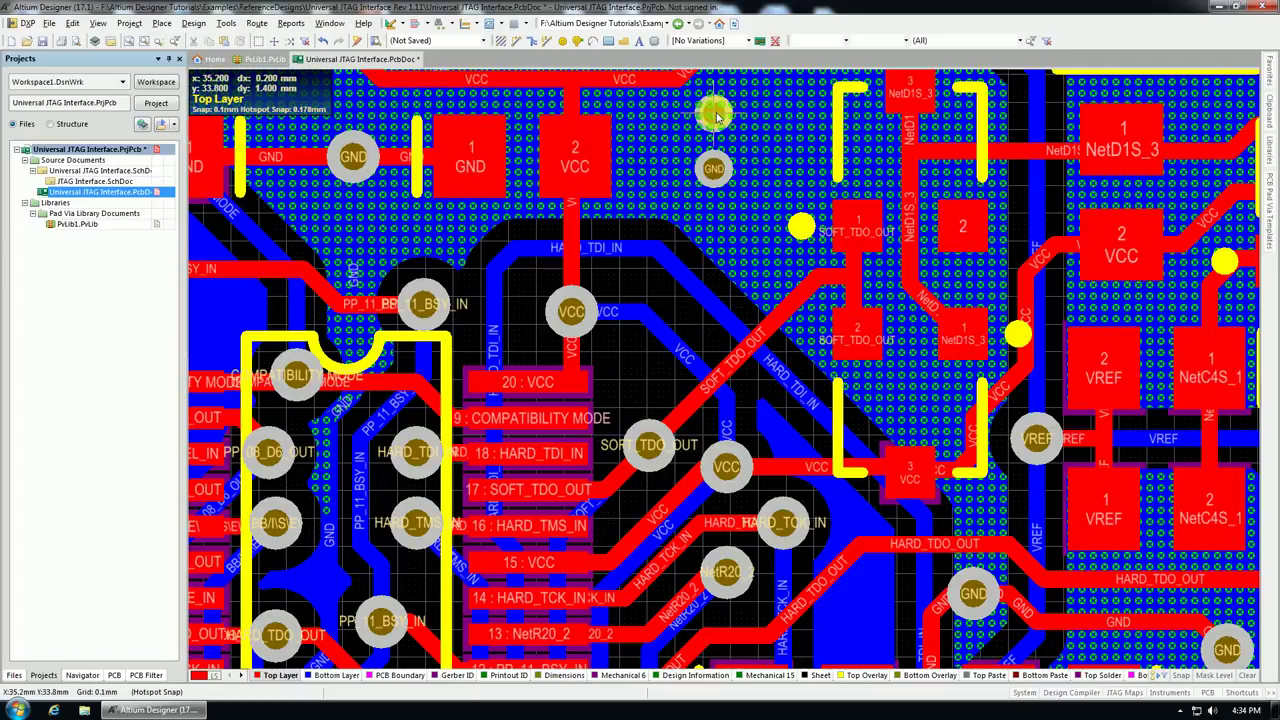
pyautogui.click(716, 115)
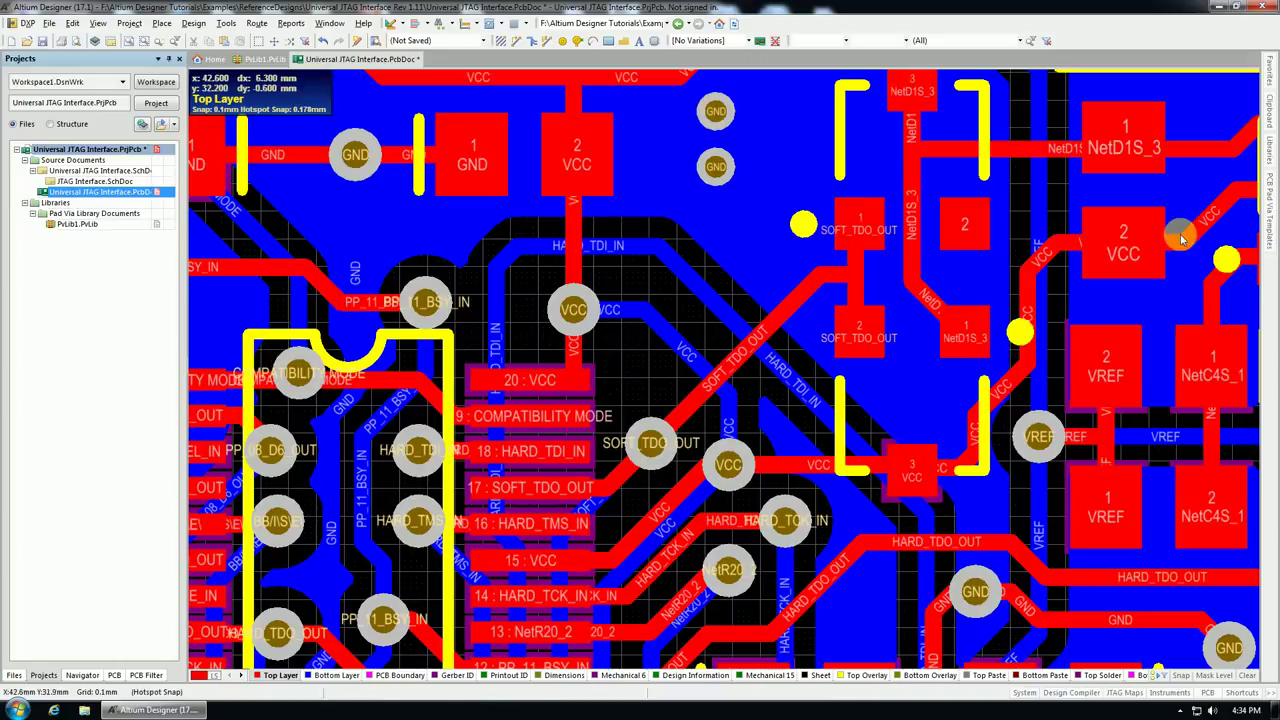
# Place a pad from template r70_40h40r100m71_41(Tol1-1) just below the two new vias
pyautogui.moveTo(1272, 212)
pyautogui.click(928, 163)
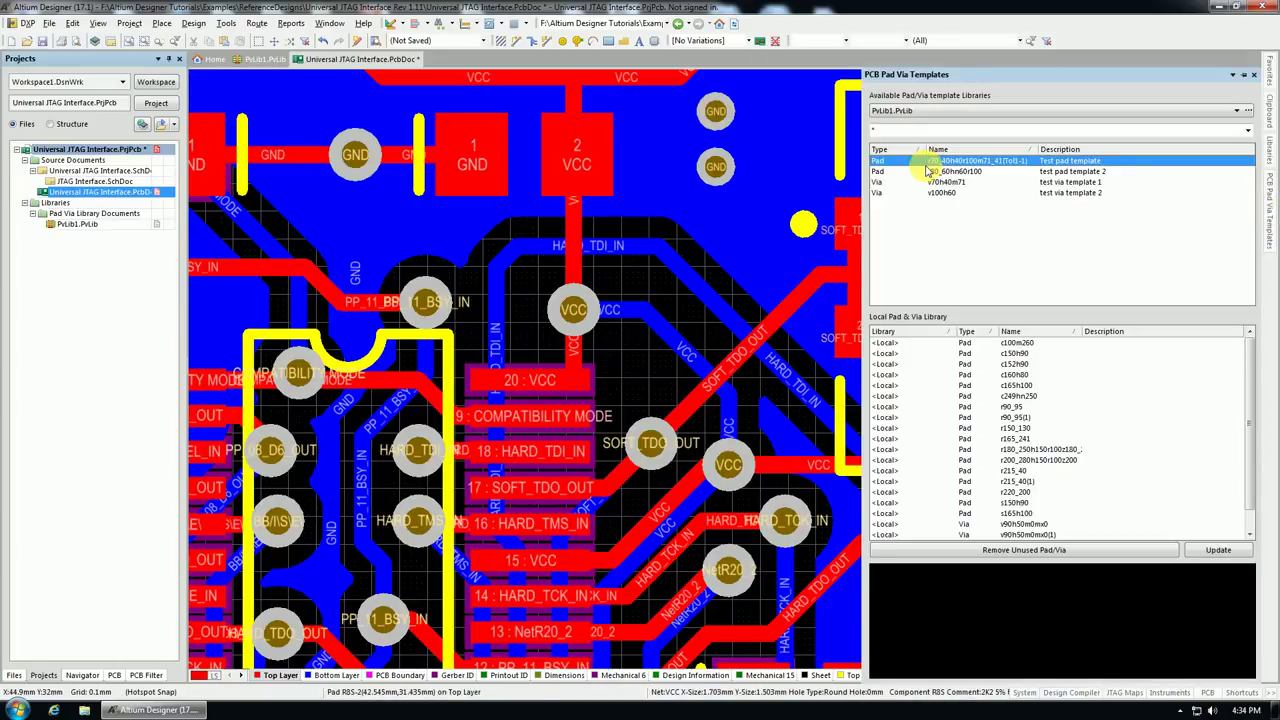
pyautogui.moveTo(878, 162); pyautogui.dragTo(742, 249)
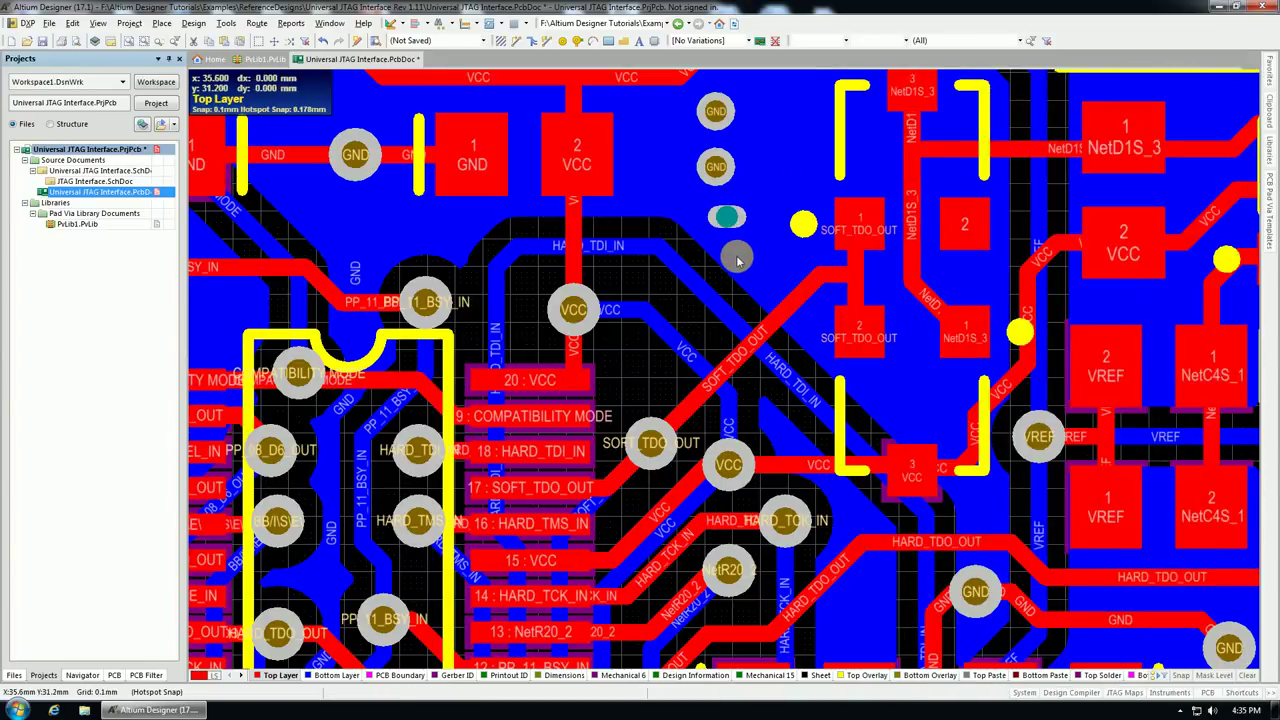
# Place a pad from template r80_60hn60r100 to the right of the two new vias
pyautogui.moveTo(1268, 218)
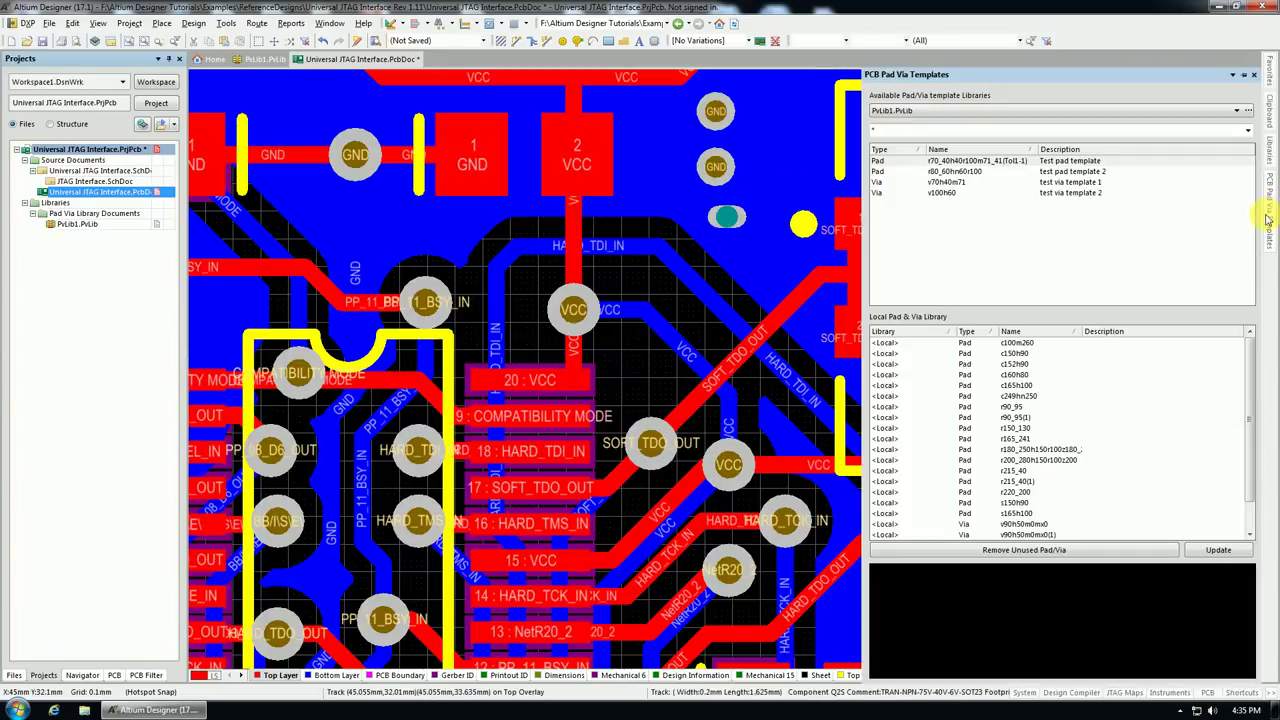
pyautogui.click(912, 193)
pyautogui.moveTo(907, 176); pyautogui.dragTo(761, 175)
pyautogui.click(773, 152)
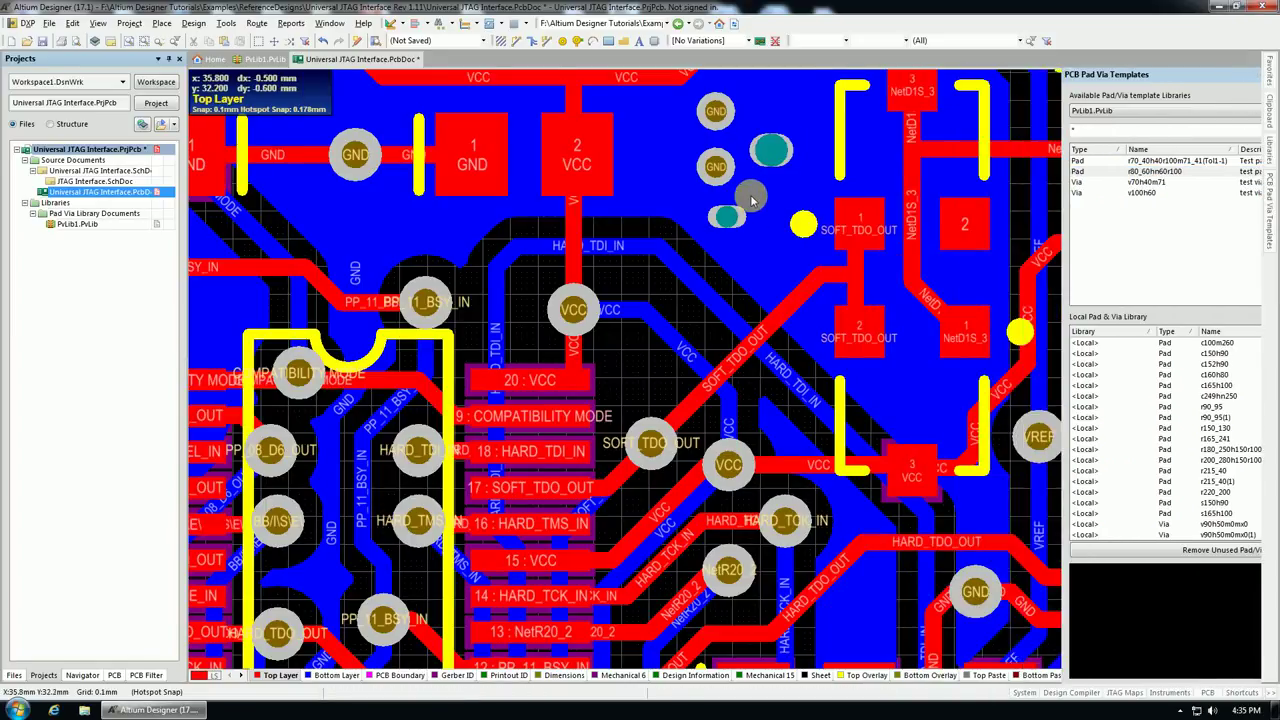
pyautogui.keyDown('ctrl'); pyautogui.scroll(4, 765, 150); pyautogui.keyUp('ctrl')
pyautogui.keyDown('ctrl'); pyautogui.scroll(-3, 700, 310); pyautogui.keyUp('ctrl')
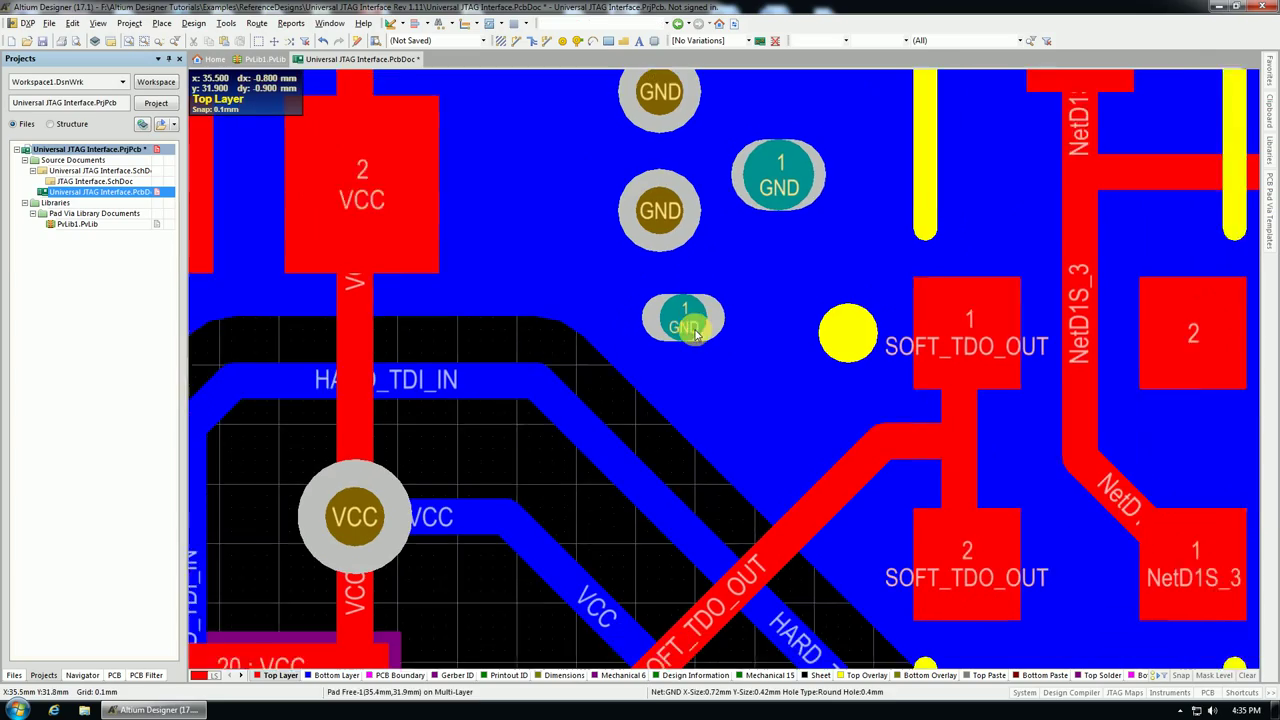
# End pad placement and undo the two pads placed from the library templates
pyautogui.press('Escape')
pyautogui.hotkey('ctrl', 'z')
pyautogui.keyDown('ctrl'); pyautogui.scroll(-4, 700, 330); pyautogui.keyUp('ctrl')
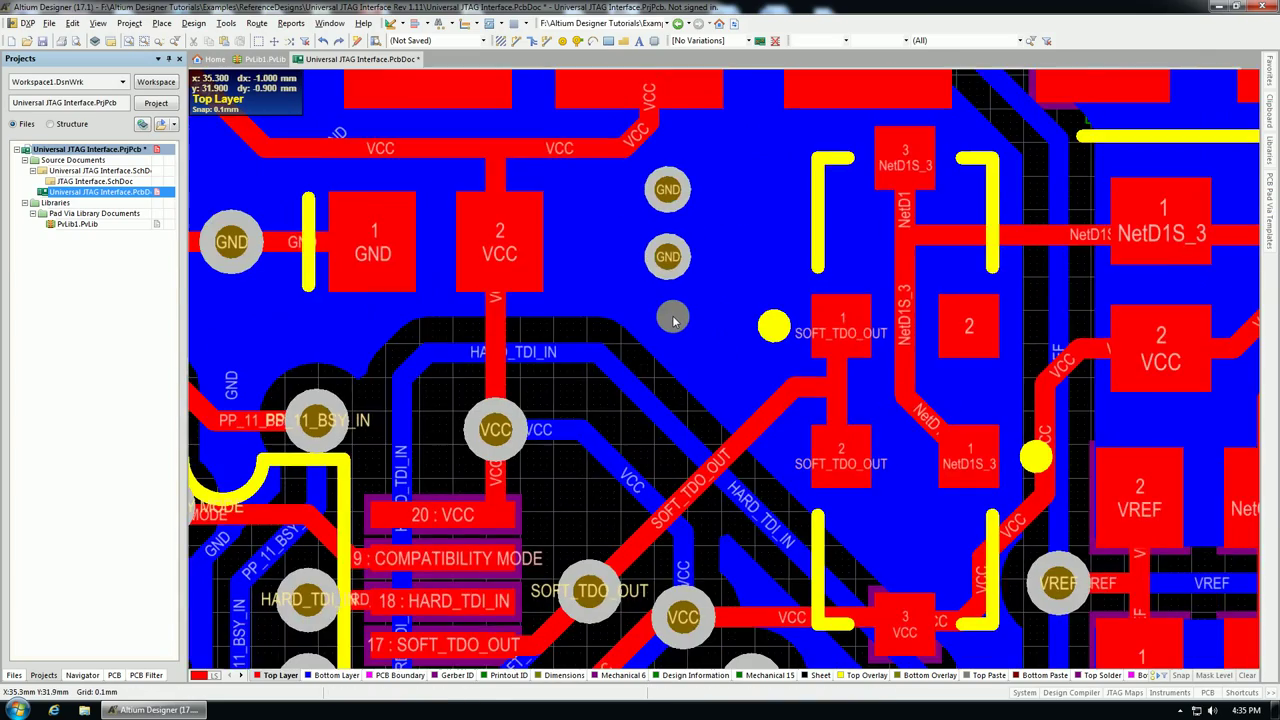
# Route a straight GND track on the Top Layer between the two new vias
pyautogui.keyDown('ctrl'); pyautogui.scroll(-5, 668, 235); pyautogui.keyUp('ctrl')
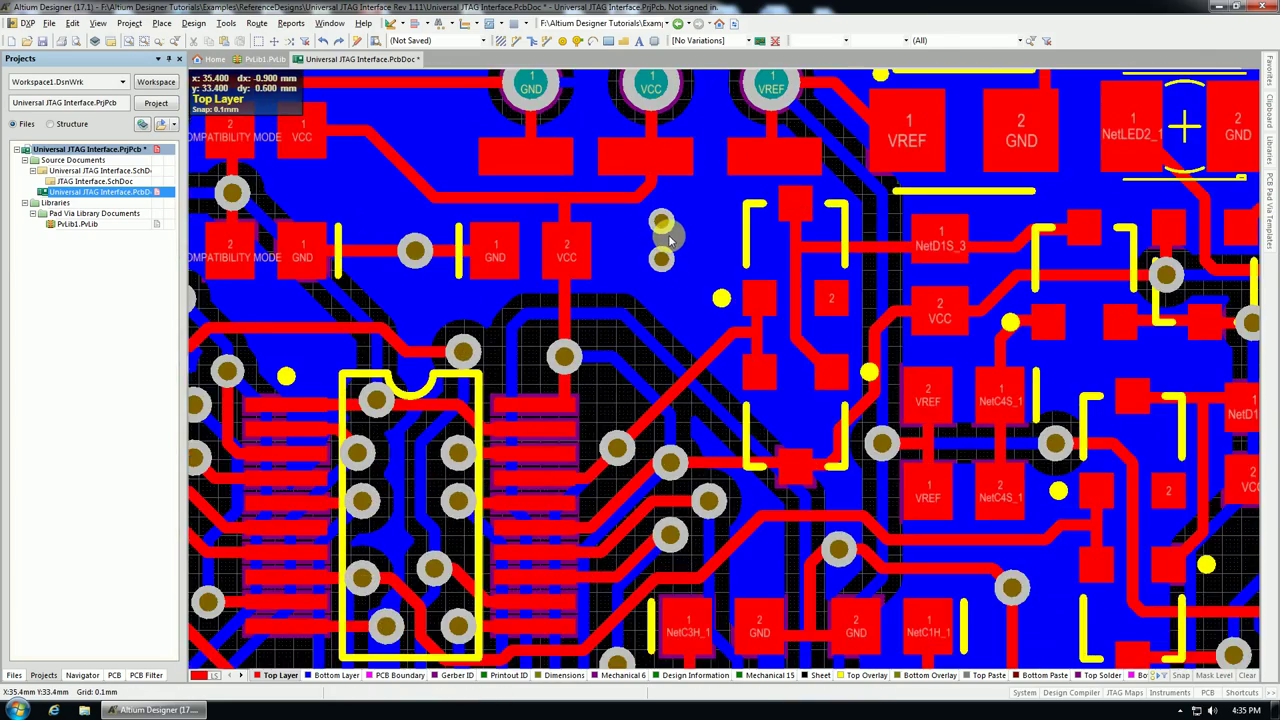
pyautogui.keyDown('ctrl'); pyautogui.scroll(-2, 655, 245); pyautogui.keyUp('ctrl')
pyautogui.keyDown('ctrl'); pyautogui.scroll(6, 652, 235); pyautogui.keyUp('ctrl')
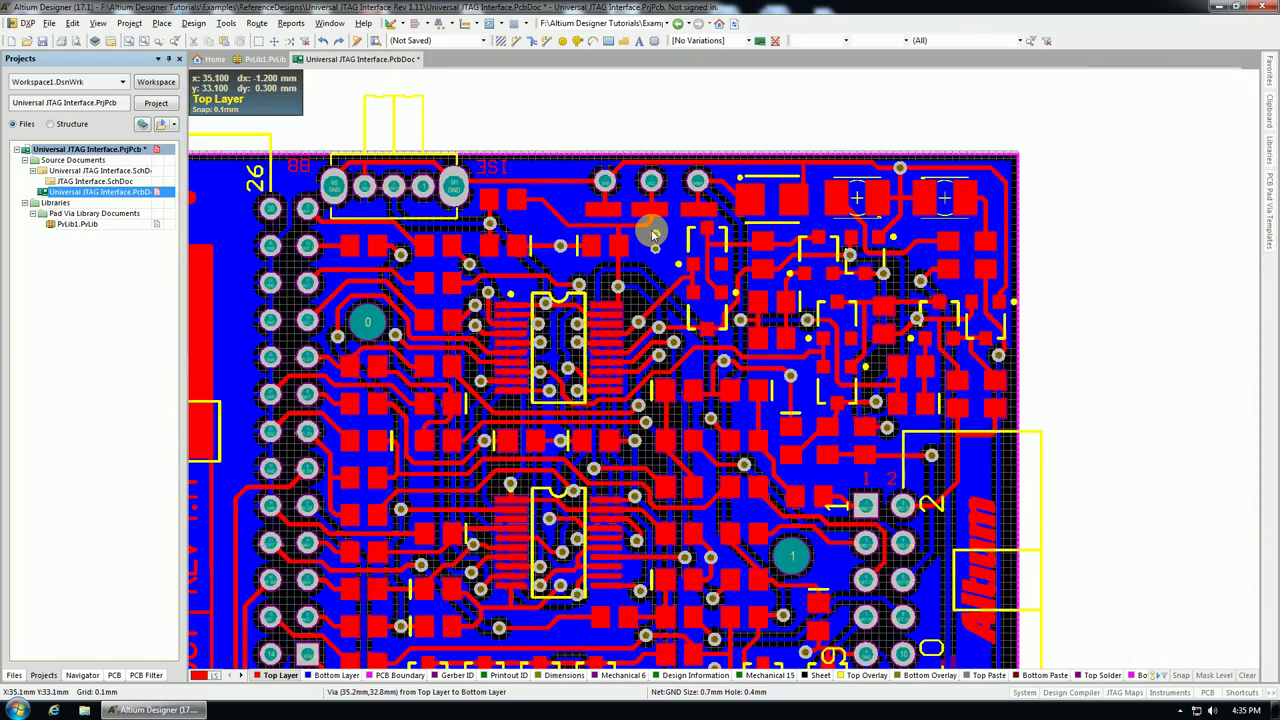
pyautogui.keyDown('ctrl'); pyautogui.scroll(5, 655, 240); pyautogui.keyUp('ctrl')
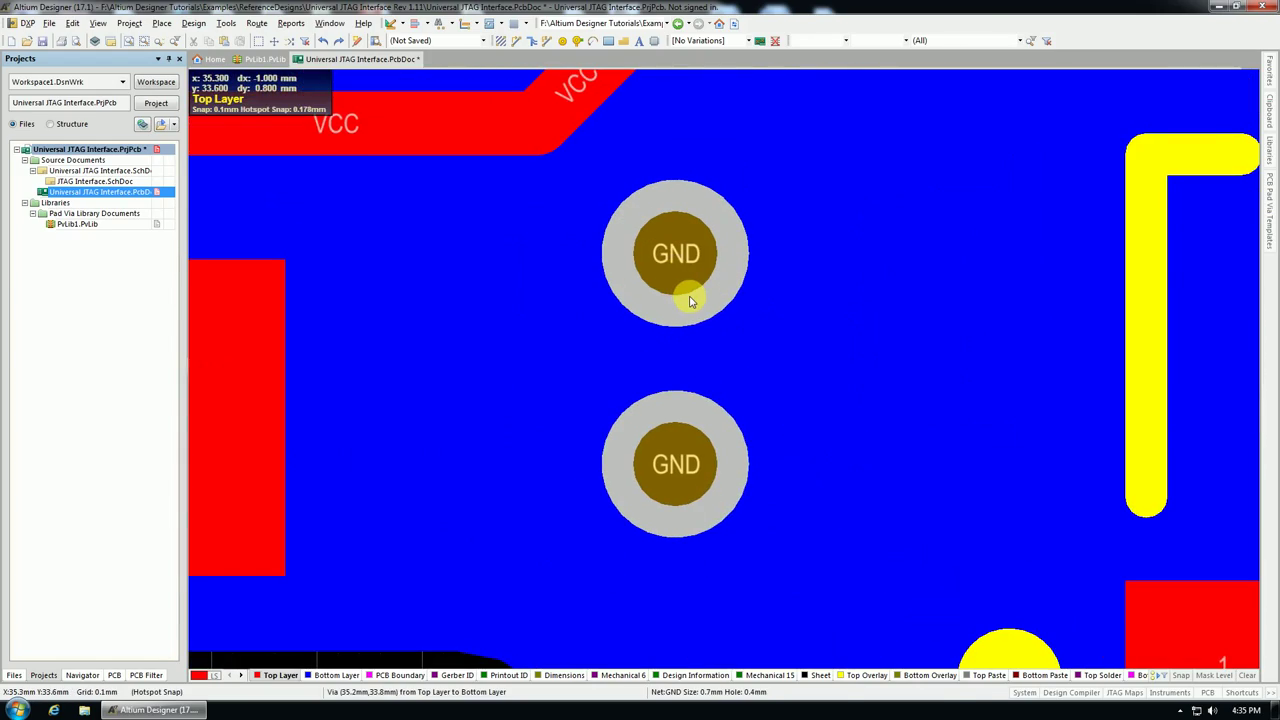
pyautogui.rightClick(690, 300)
pyautogui.click(710, 300)
pyautogui.click(695, 268)
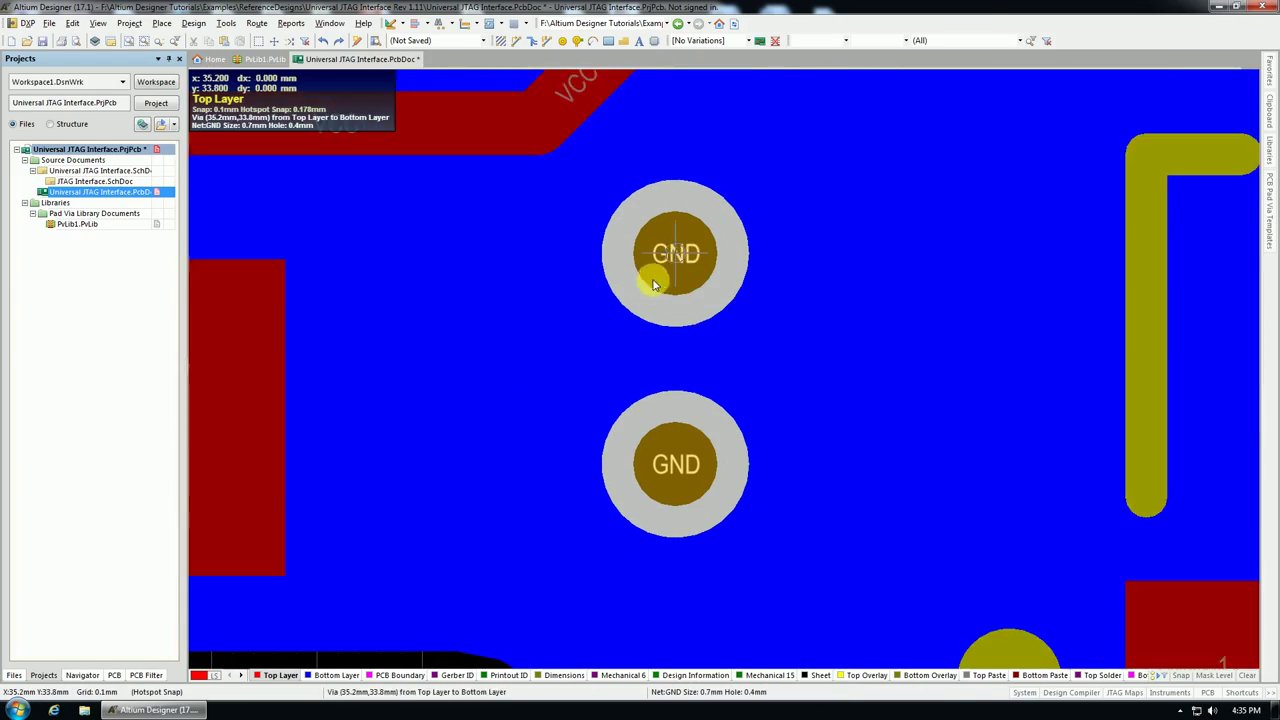
pyautogui.click(679, 466)
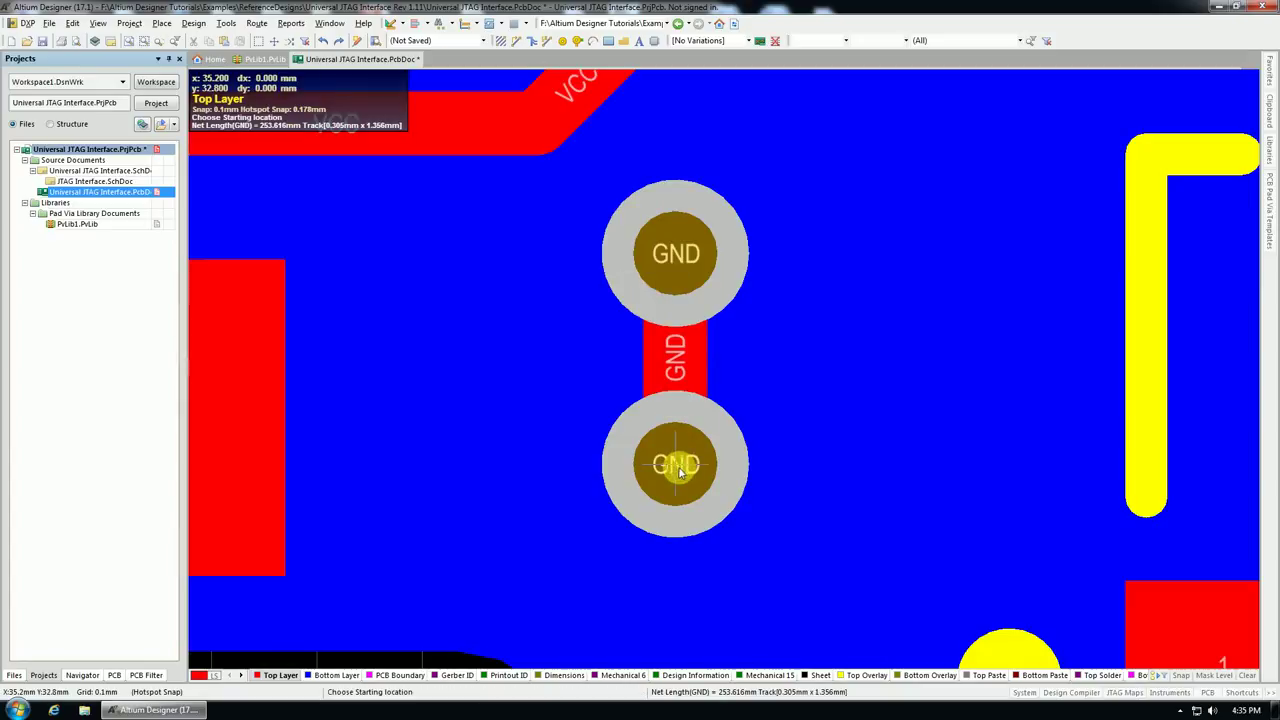
pyautogui.keyDown('ctrl'); pyautogui.scroll(-4, 540, 290); pyautogui.keyUp('ctrl')
pyautogui.keyDown('ctrl'); pyautogui.scroll(-2, 540, 306); pyautogui.keyUp('ctrl')
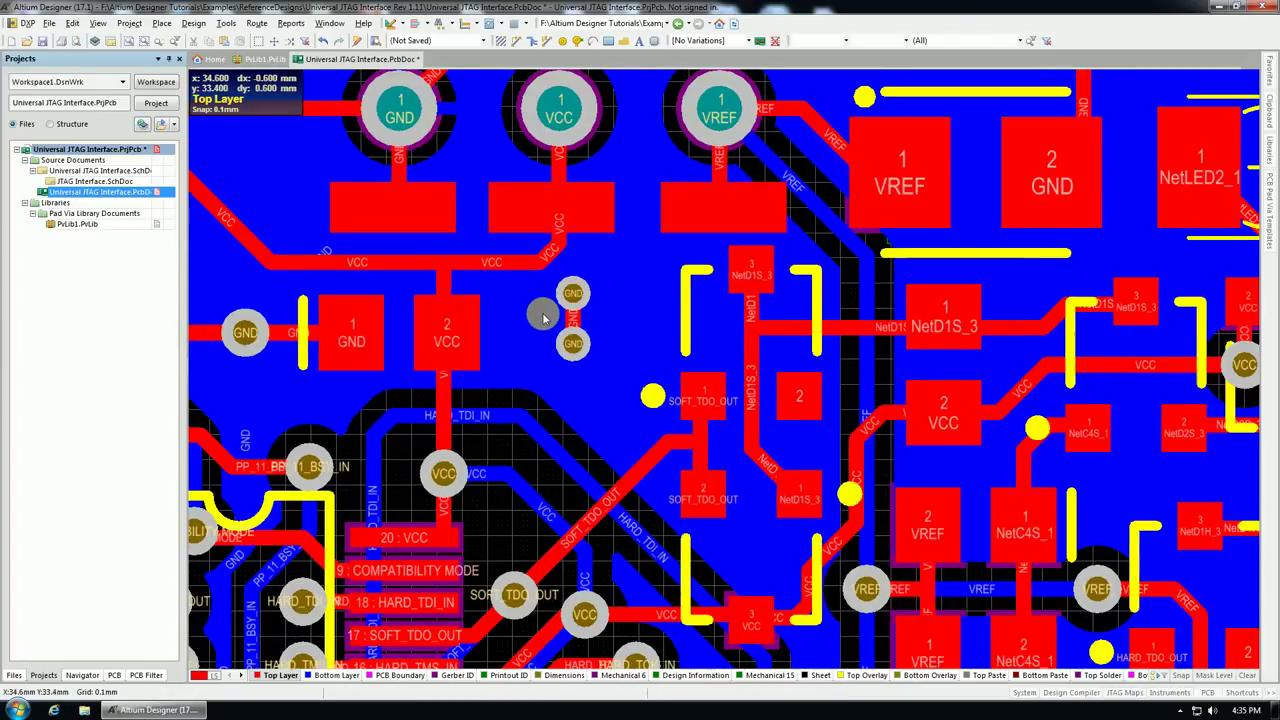
pyautogui.keyDown('ctrl'); pyautogui.scroll(-1, 540, 333); pyautogui.keyUp('ctrl')
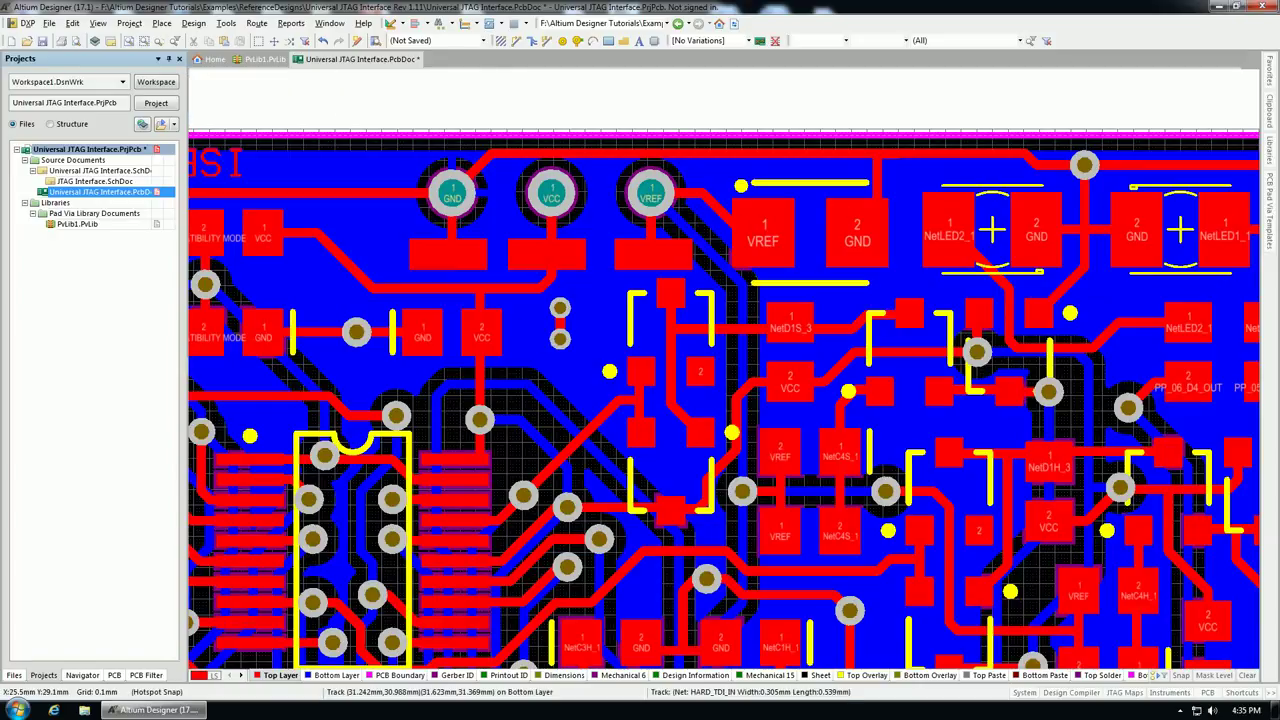